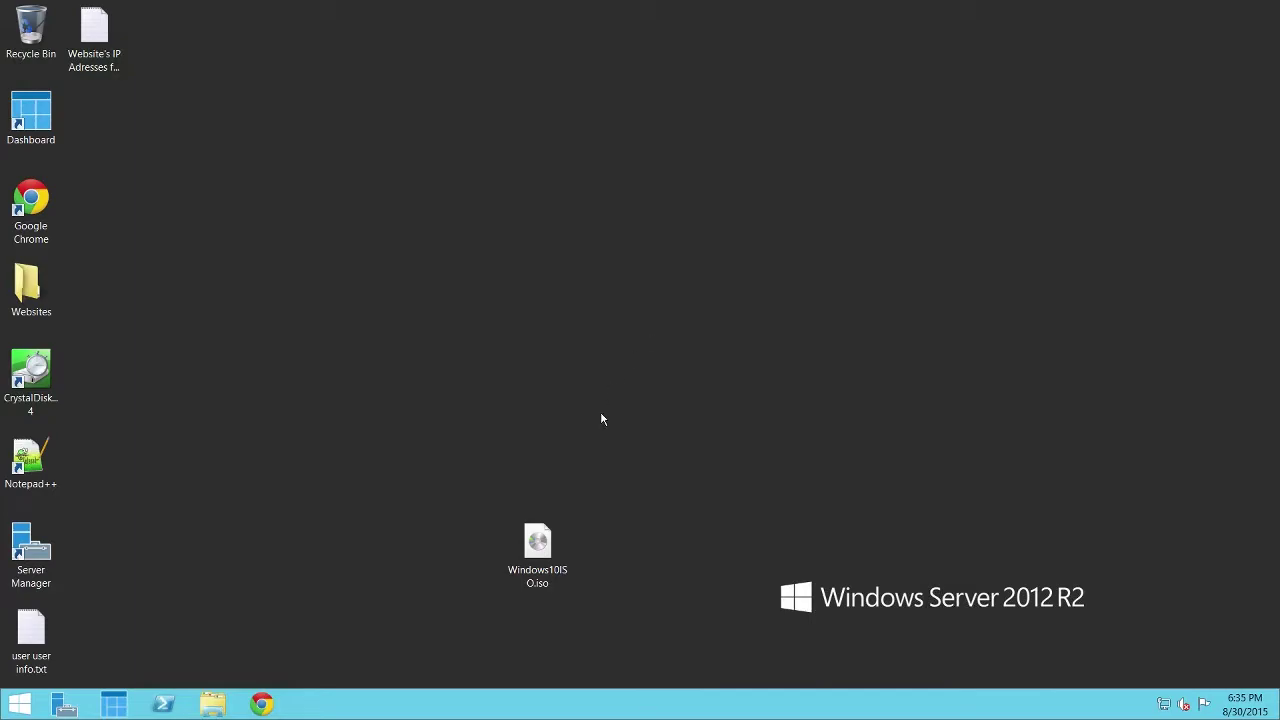
Step: Mount Windows10ISO.iso and open the x64 folder on DVD Drive (G:)
click(542, 554)
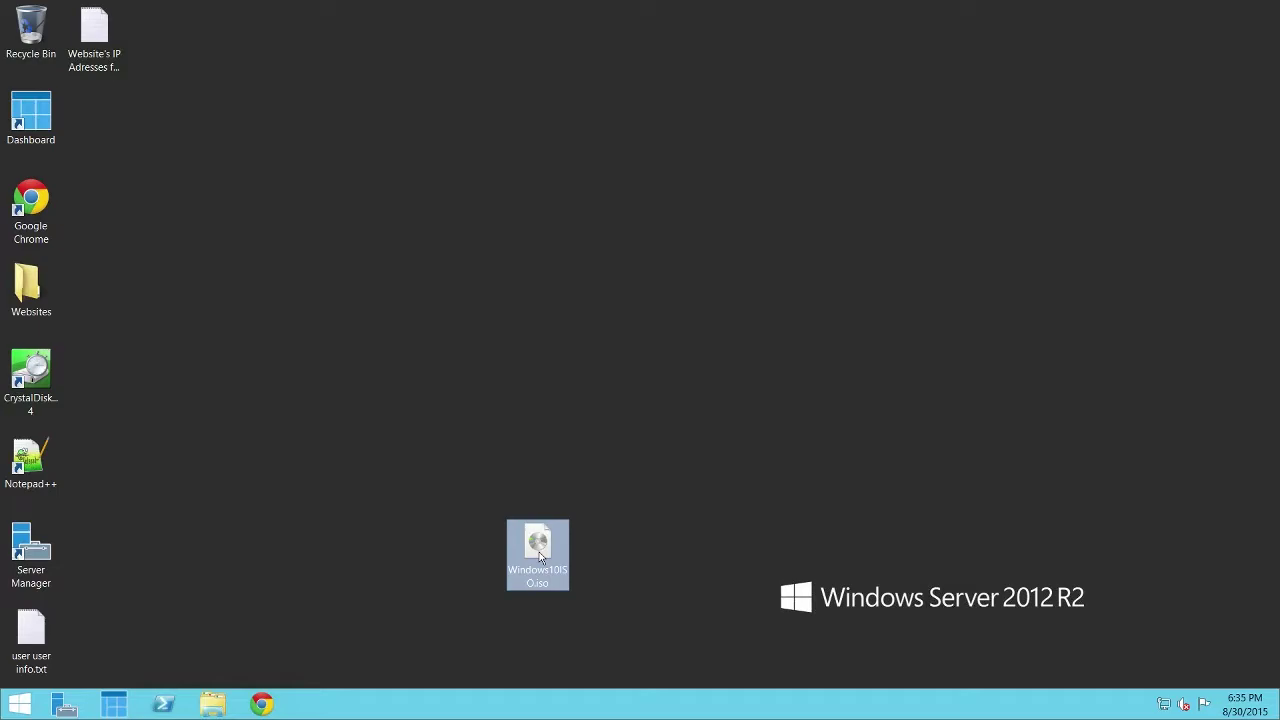
double_click(560, 568)
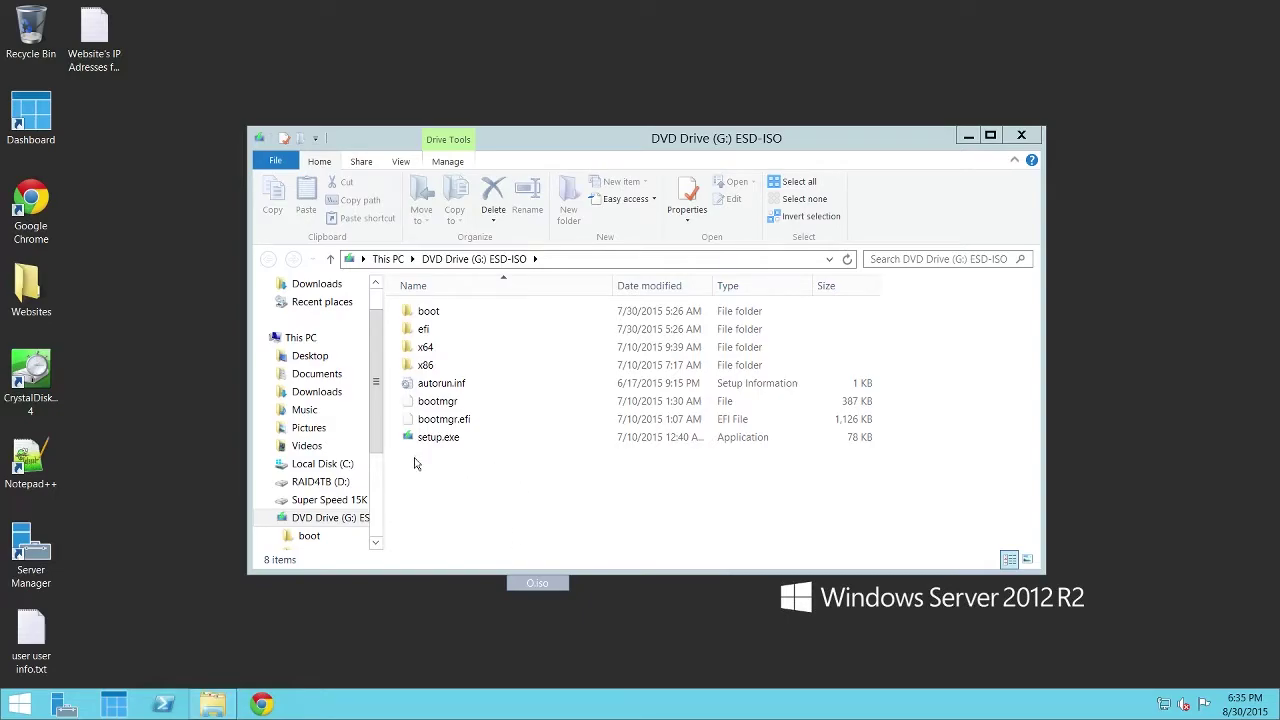
click(472, 351)
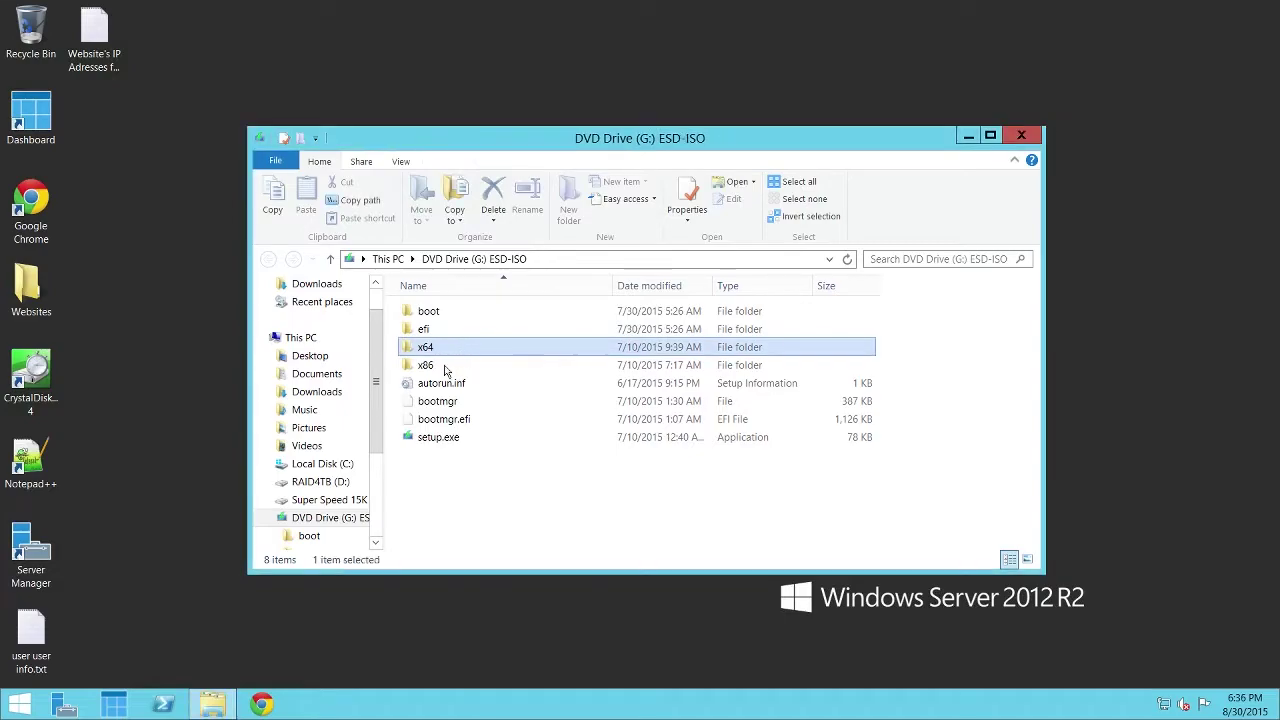
click(441, 368)
click(495, 350)
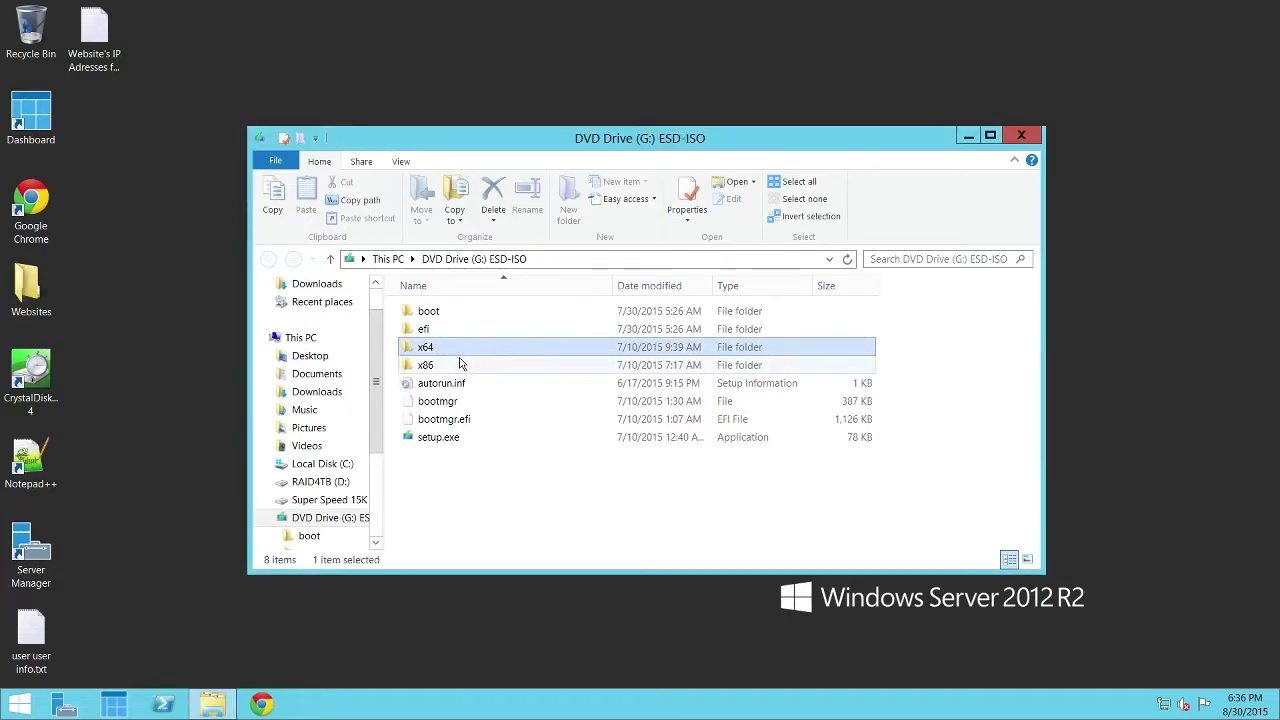
double_click(467, 347)
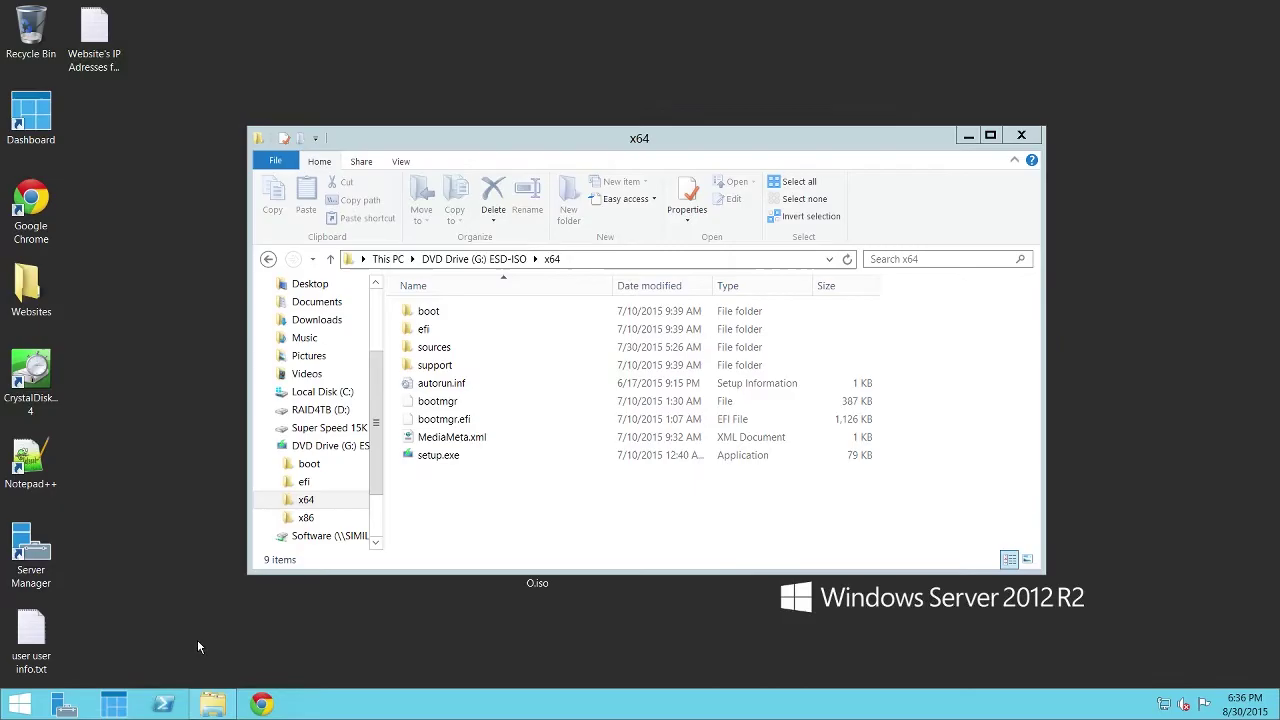
Step: Launch Windows Deployment Services from Administrative Tools and show the server's four install image groups
click(19, 704)
click(134, 493)
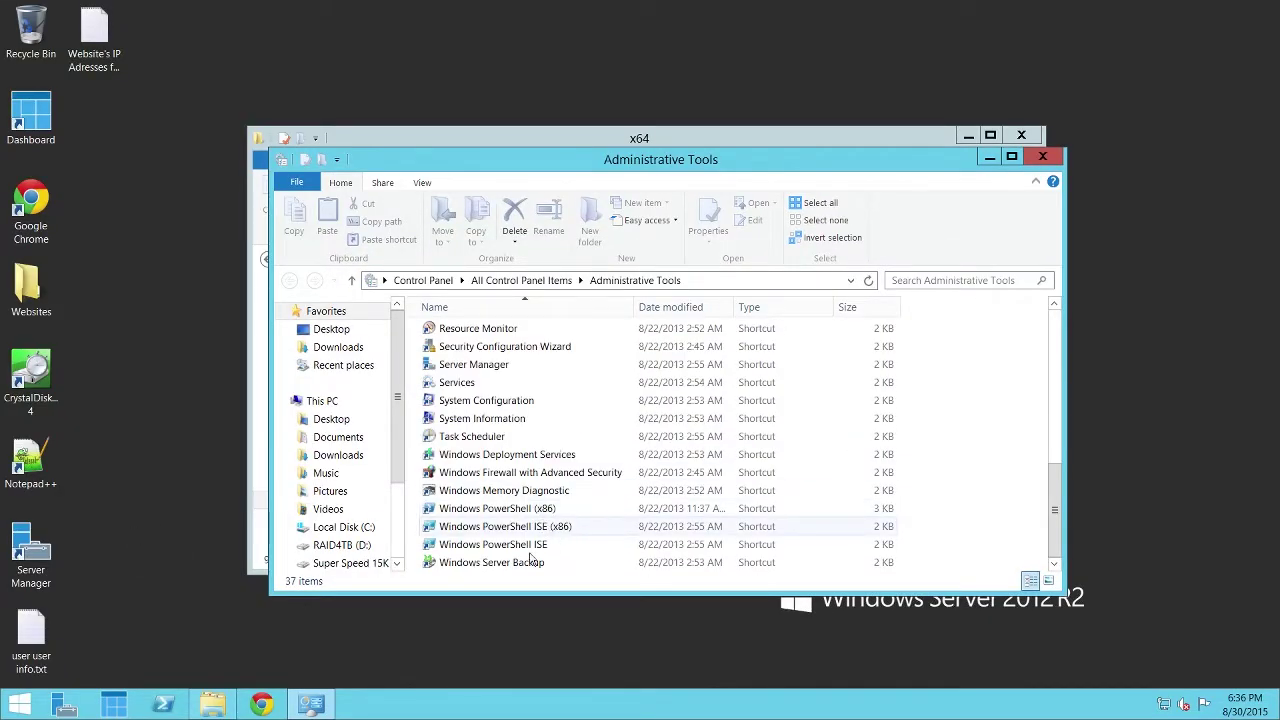
click(457, 456)
double_click(573, 458)
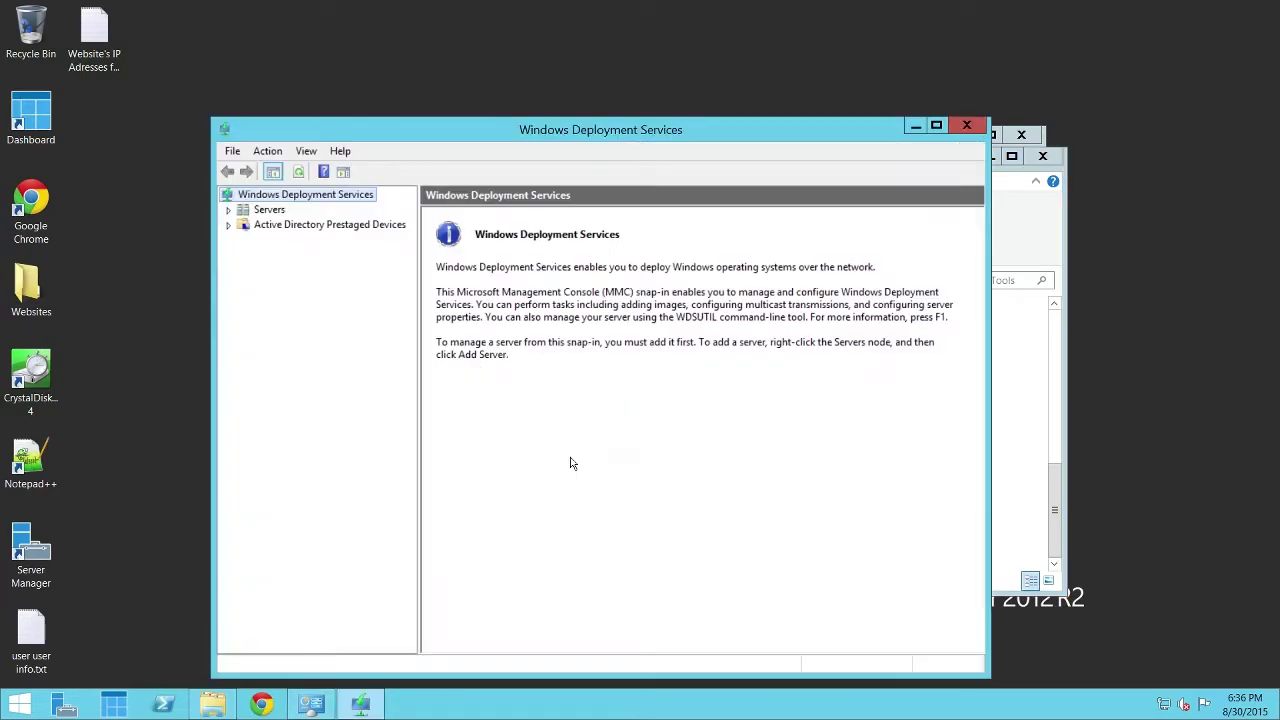
click(229, 210)
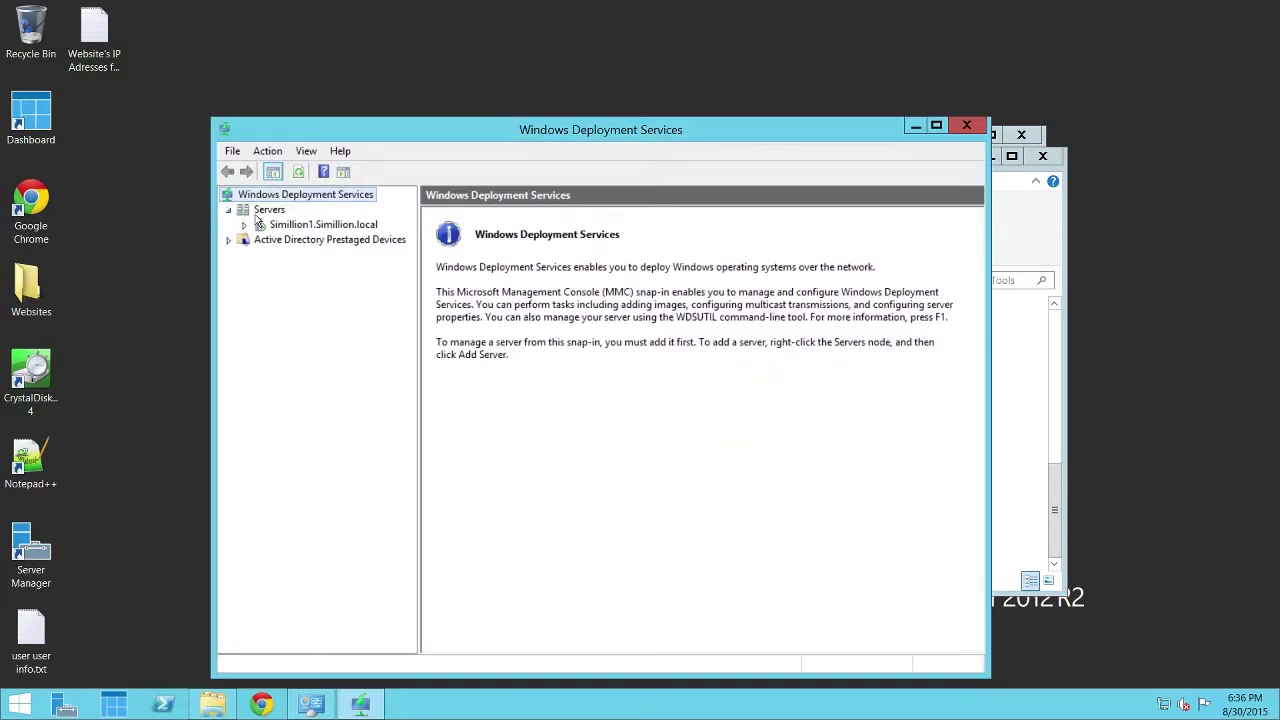
click(246, 226)
click(288, 242)
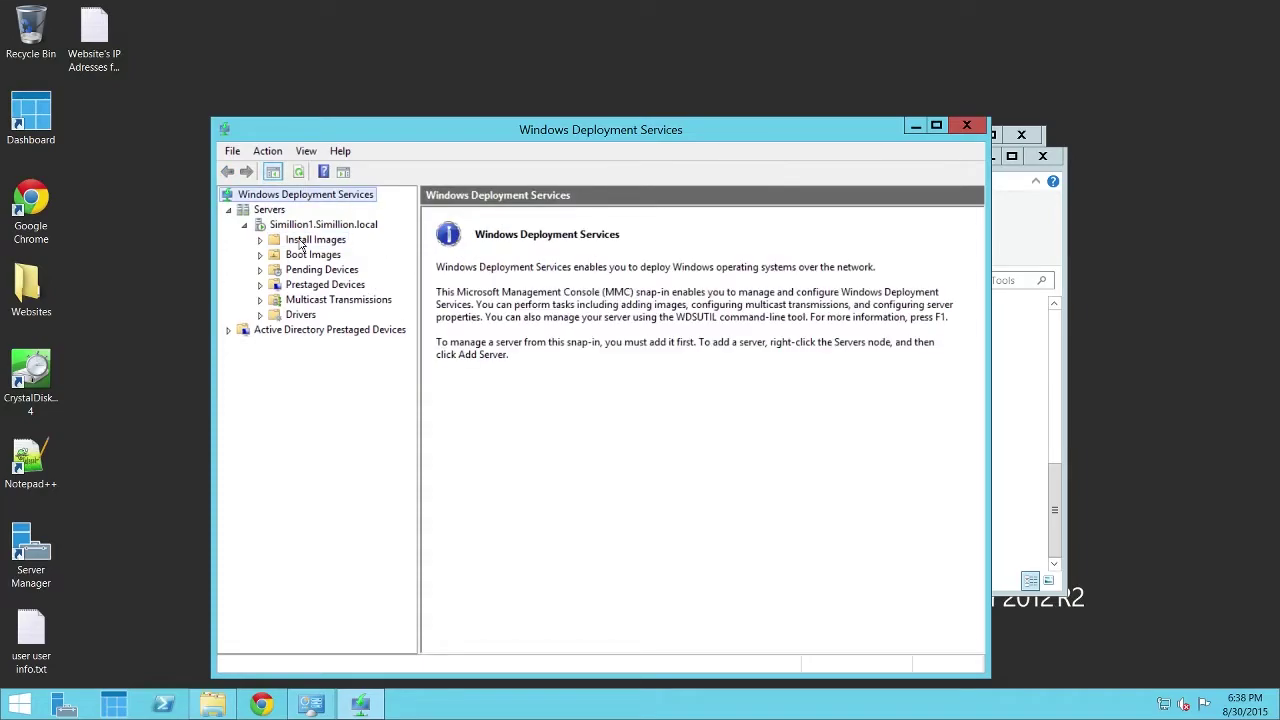
Step: Create an install image group named 'Windows 10 Pro' under Install Images
right_click(299, 245)
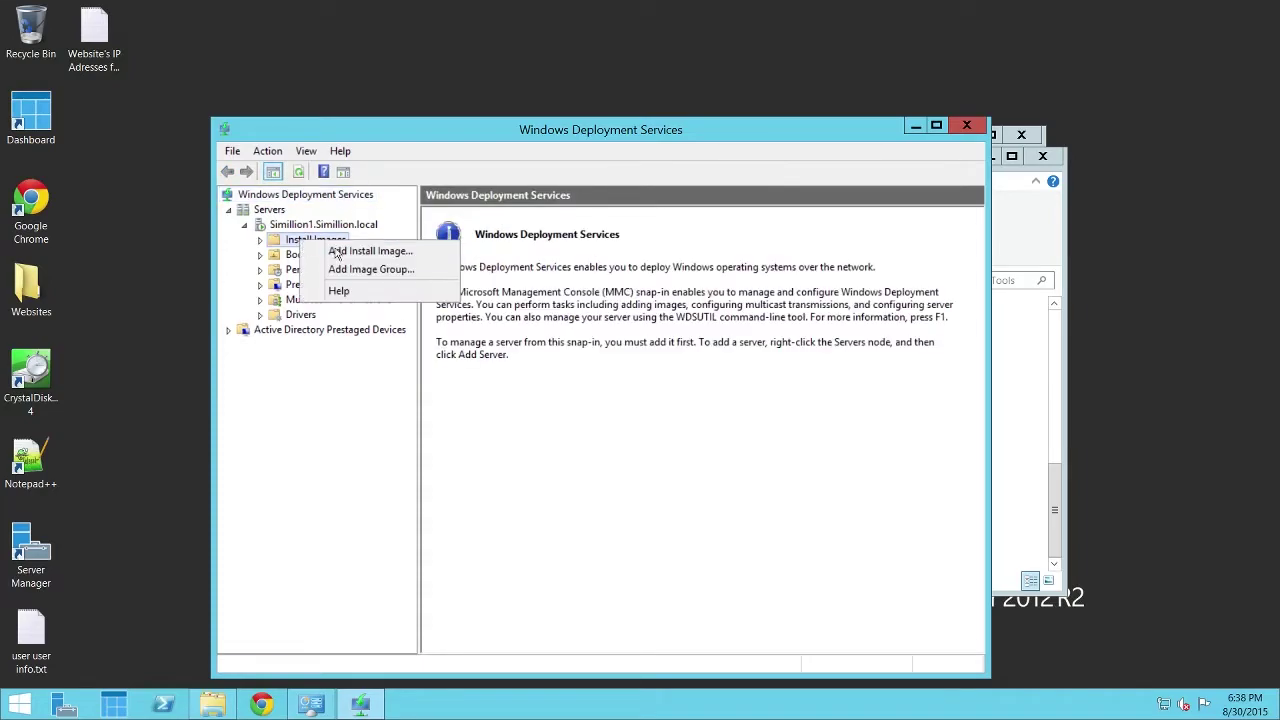
click(347, 272)
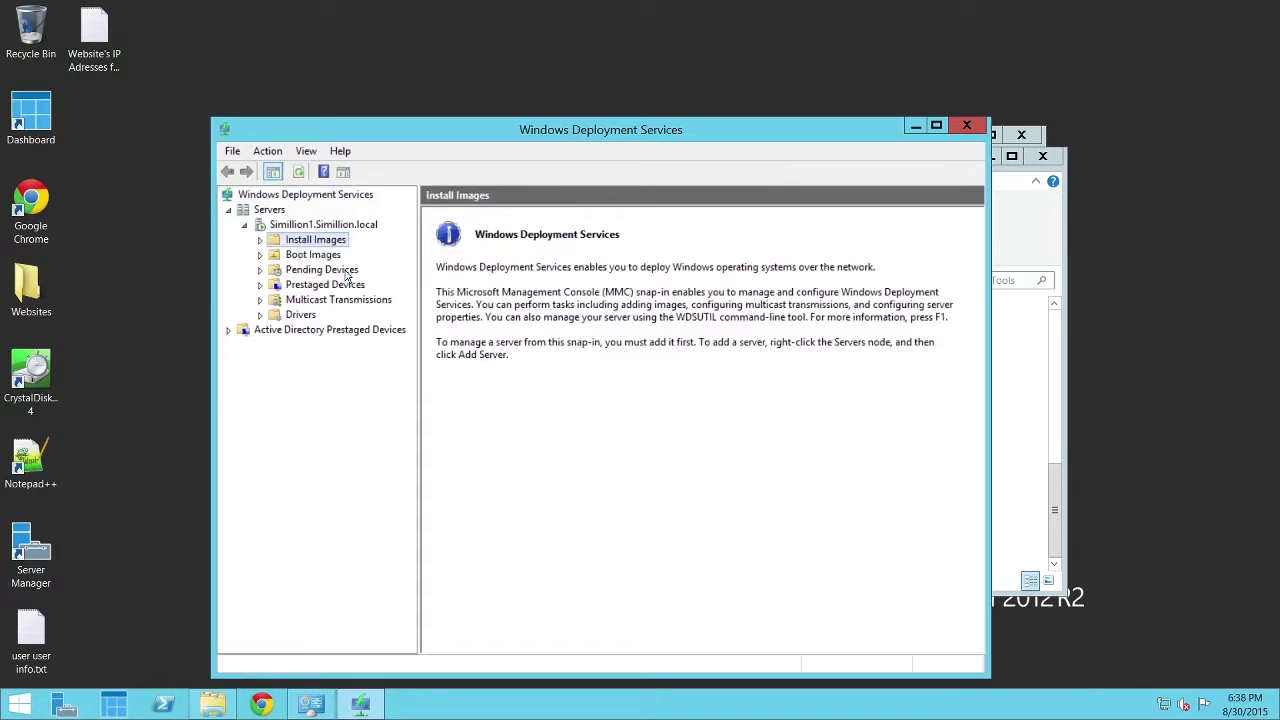
text(Wind)
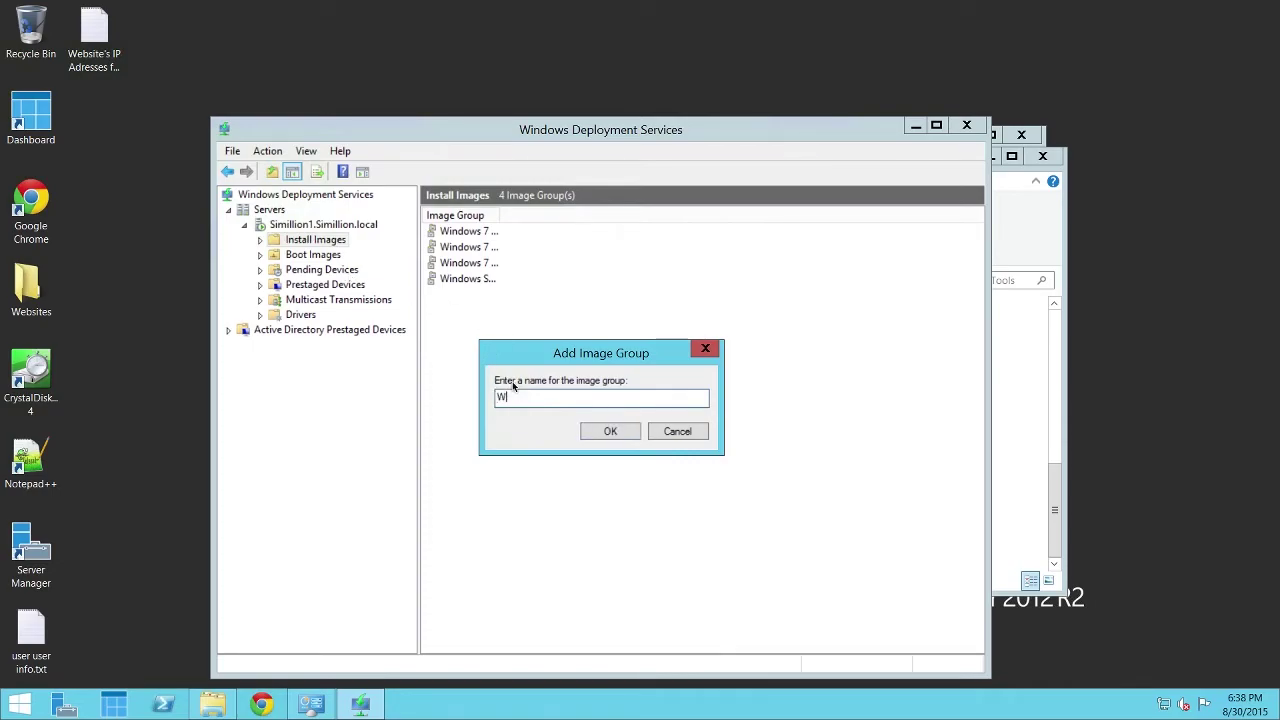
text(ows 10 Pro)
click(604, 434)
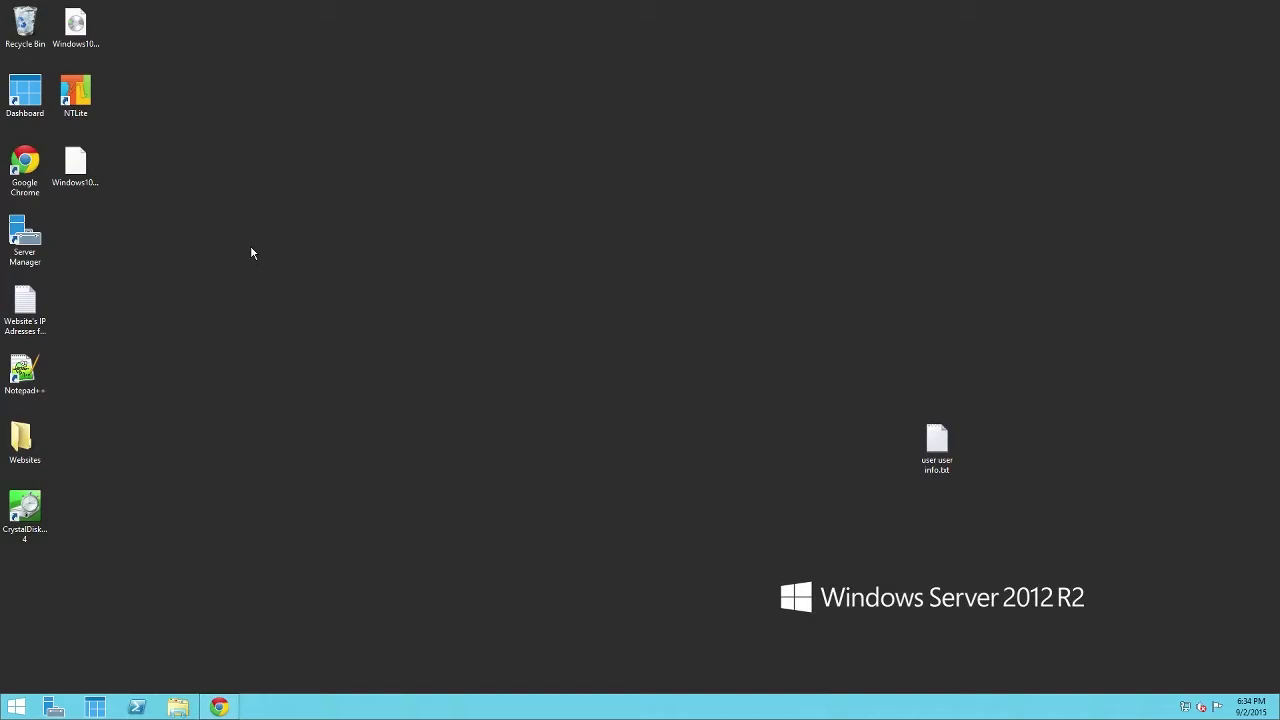
Step: Load install.esd from G:\x64\sources into NTLite as an image source
double_click(88, 112)
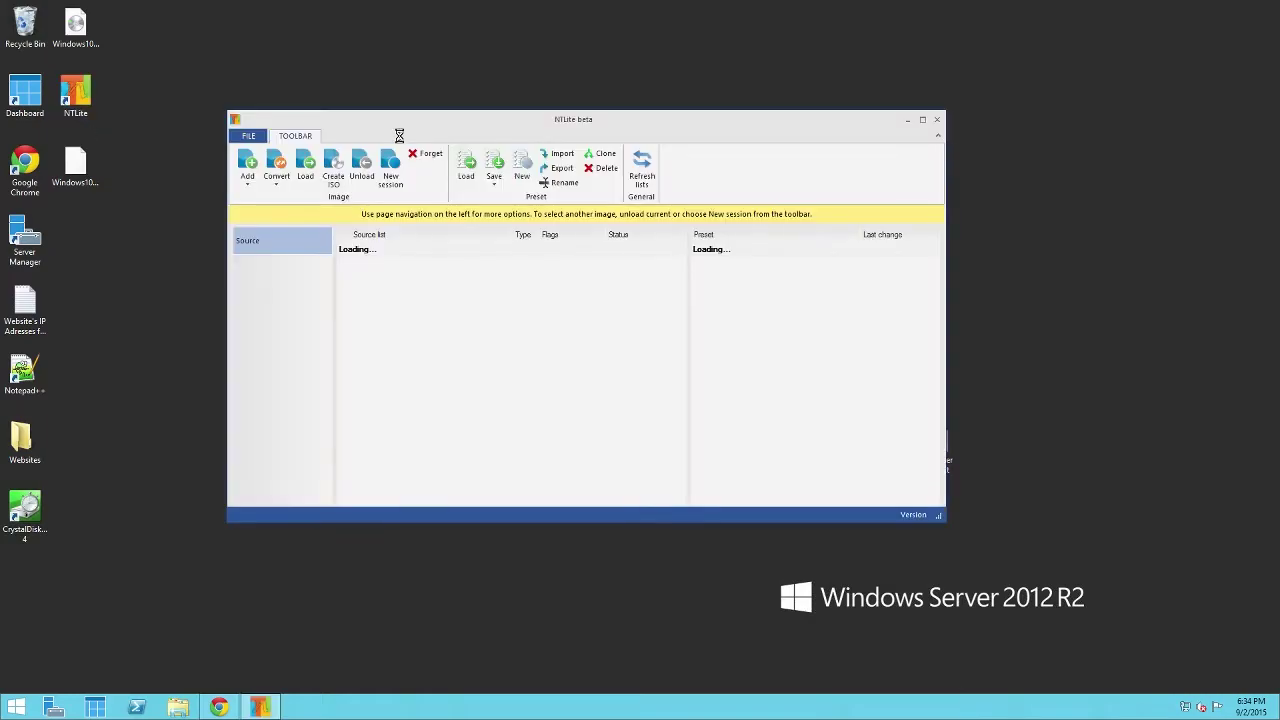
click(250, 186)
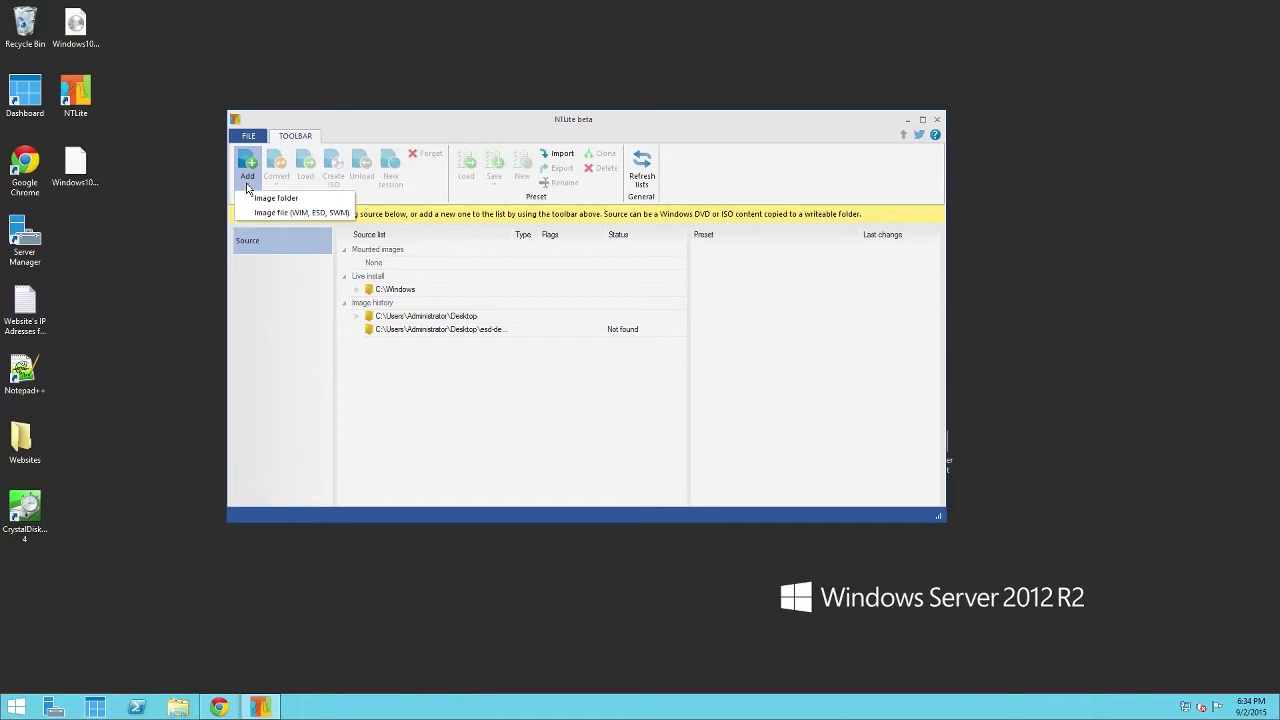
click(317, 213)
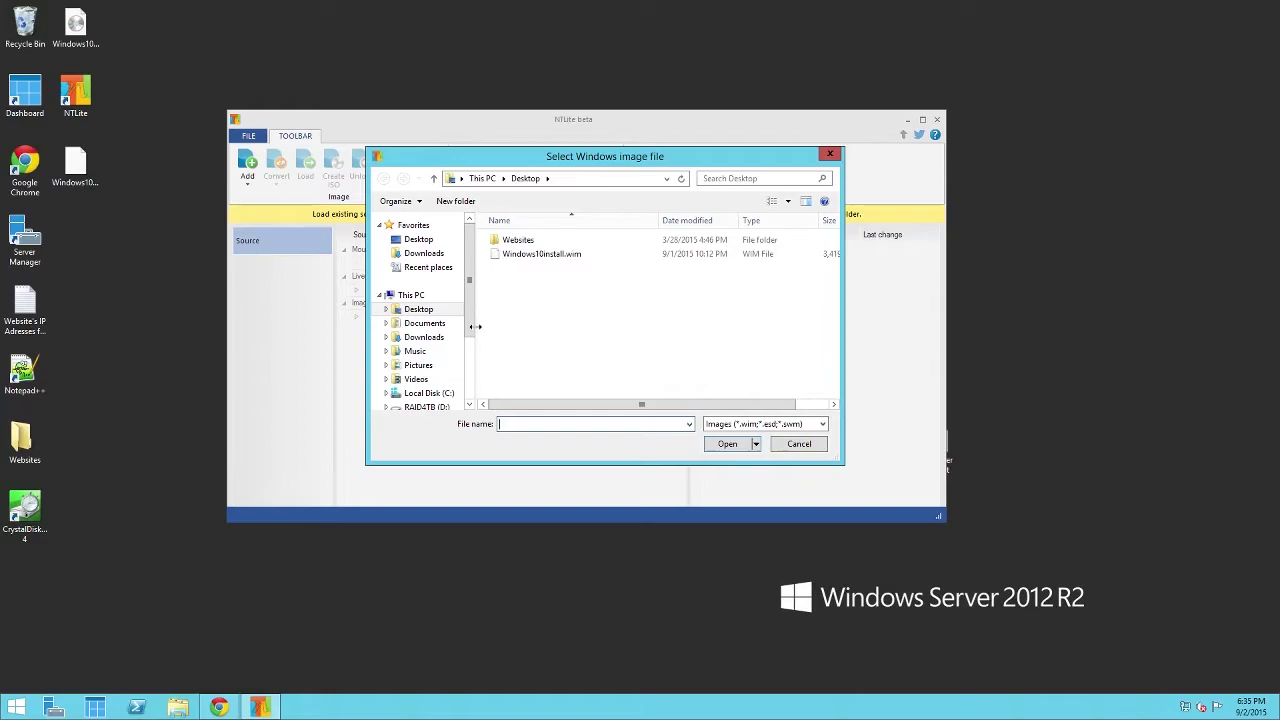
scroll(436, 385, down, 2)
click(441, 373)
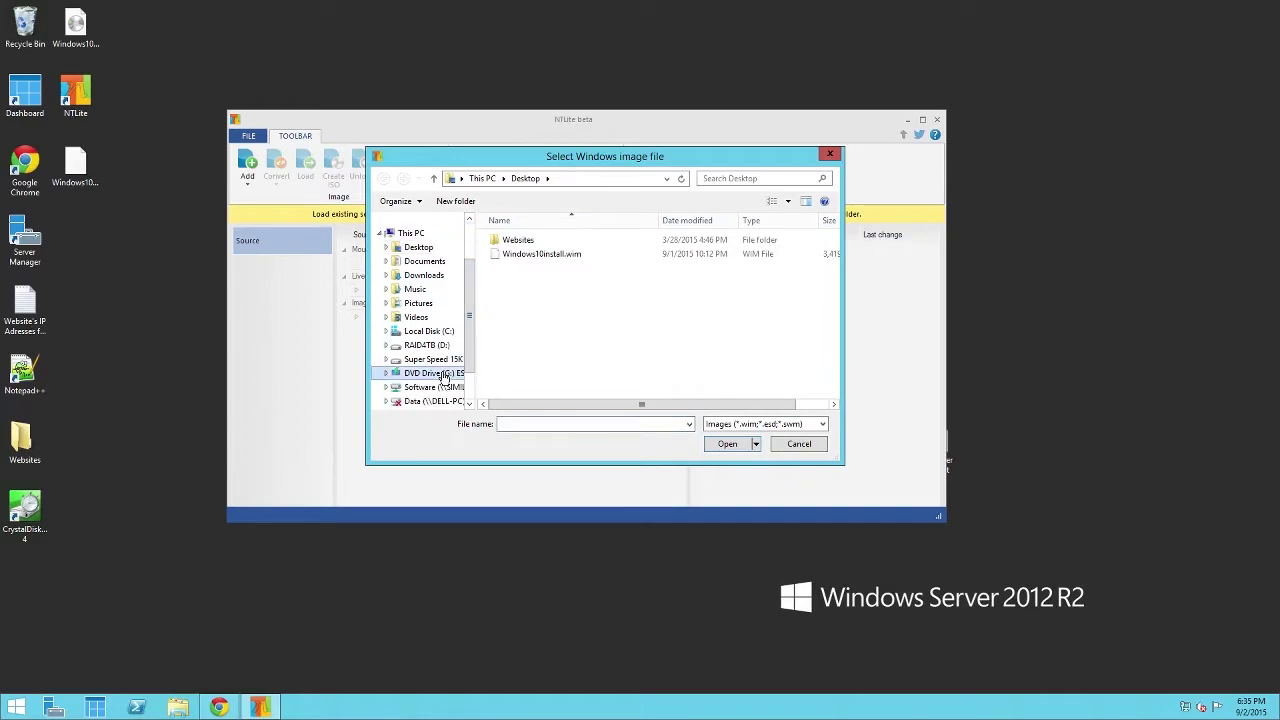
double_click(526, 270)
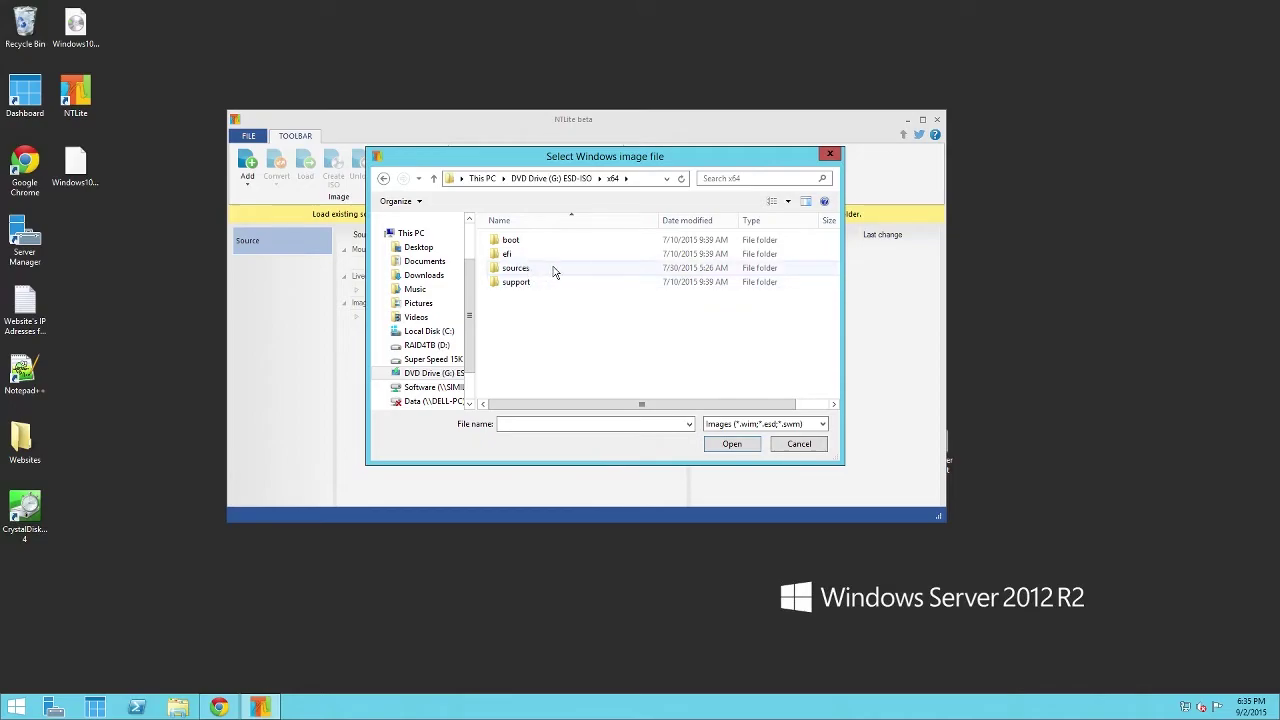
double_click(552, 270)
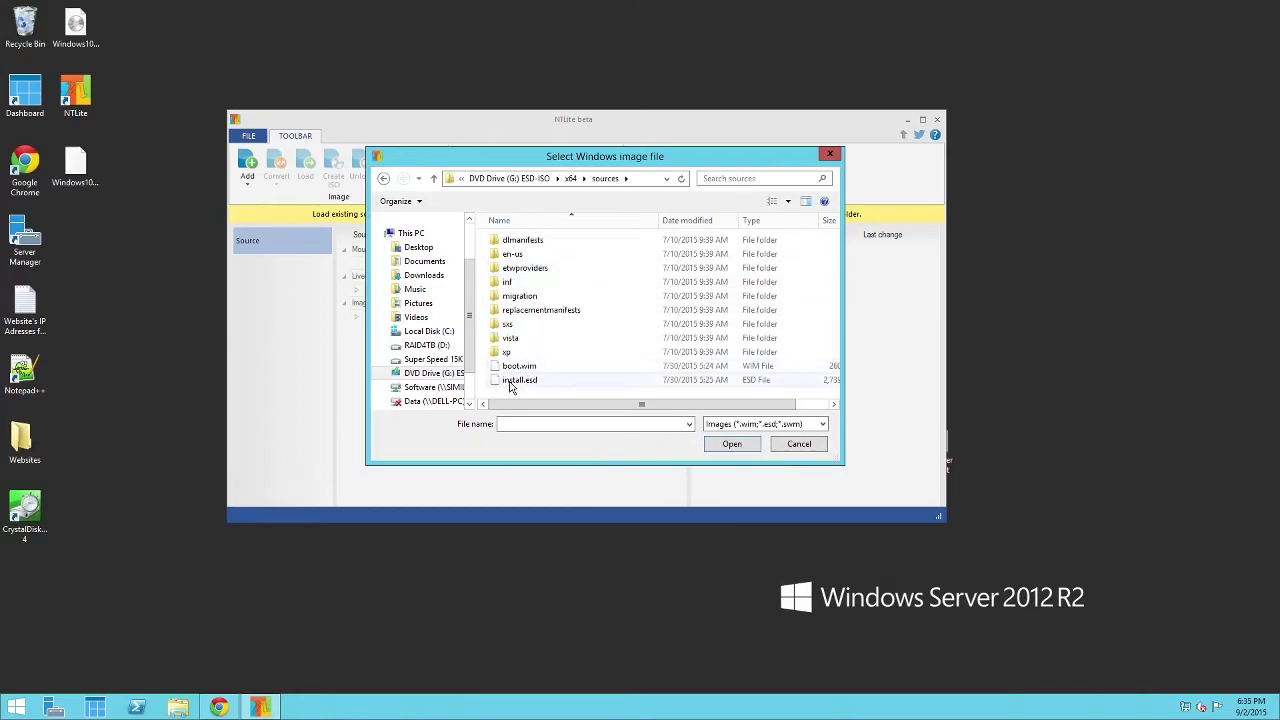
click(510, 381)
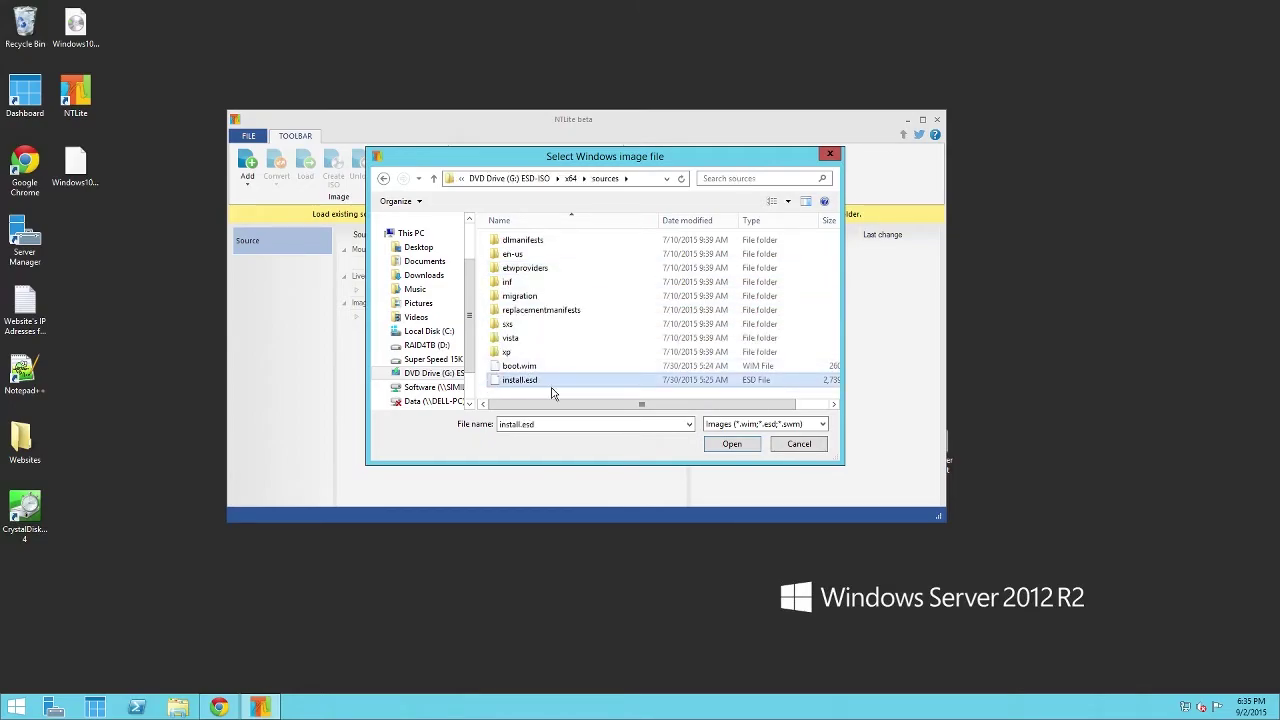
click(731, 444)
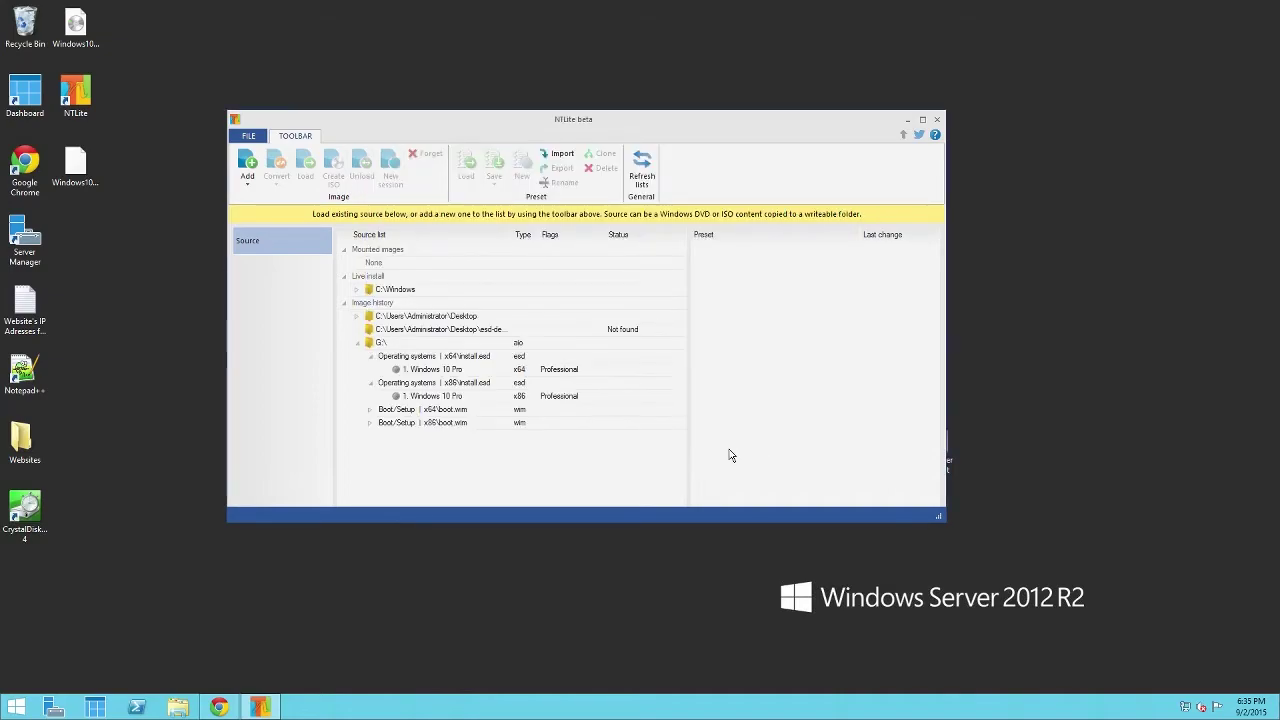
Step: Start converting the x64 image to WIM with Replace source image ticked, then cancel
click(480, 358)
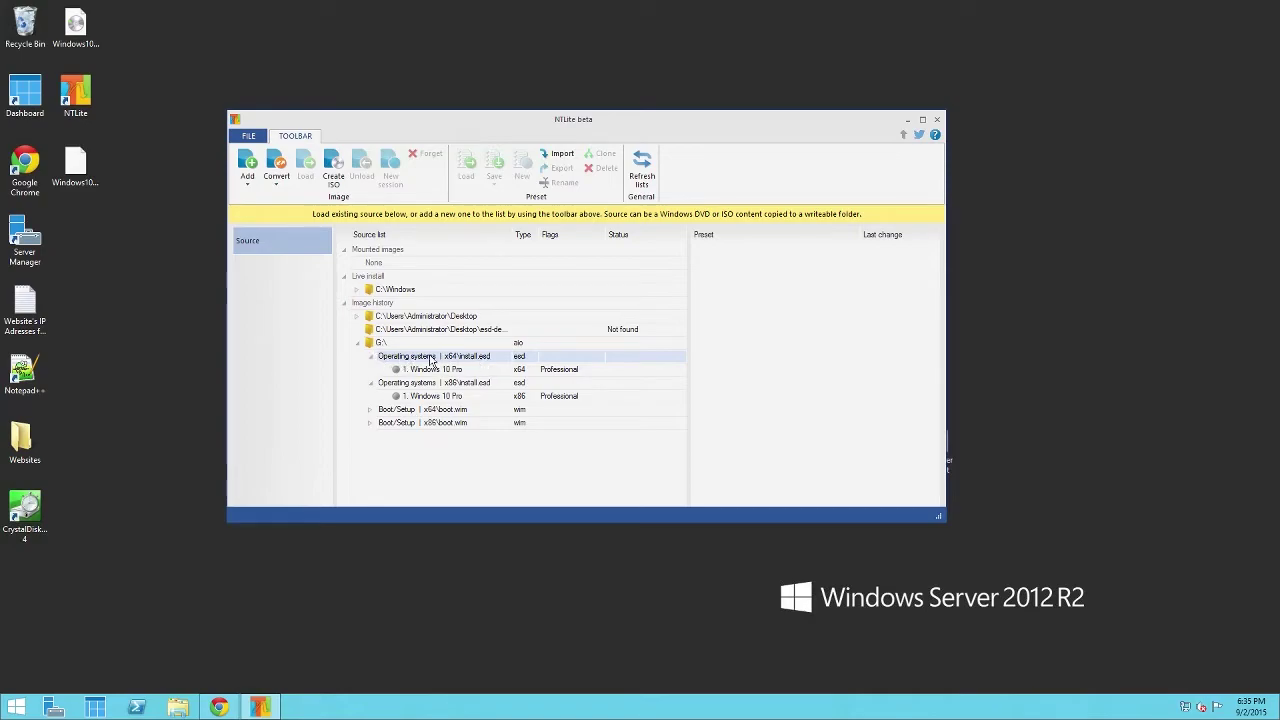
click(277, 182)
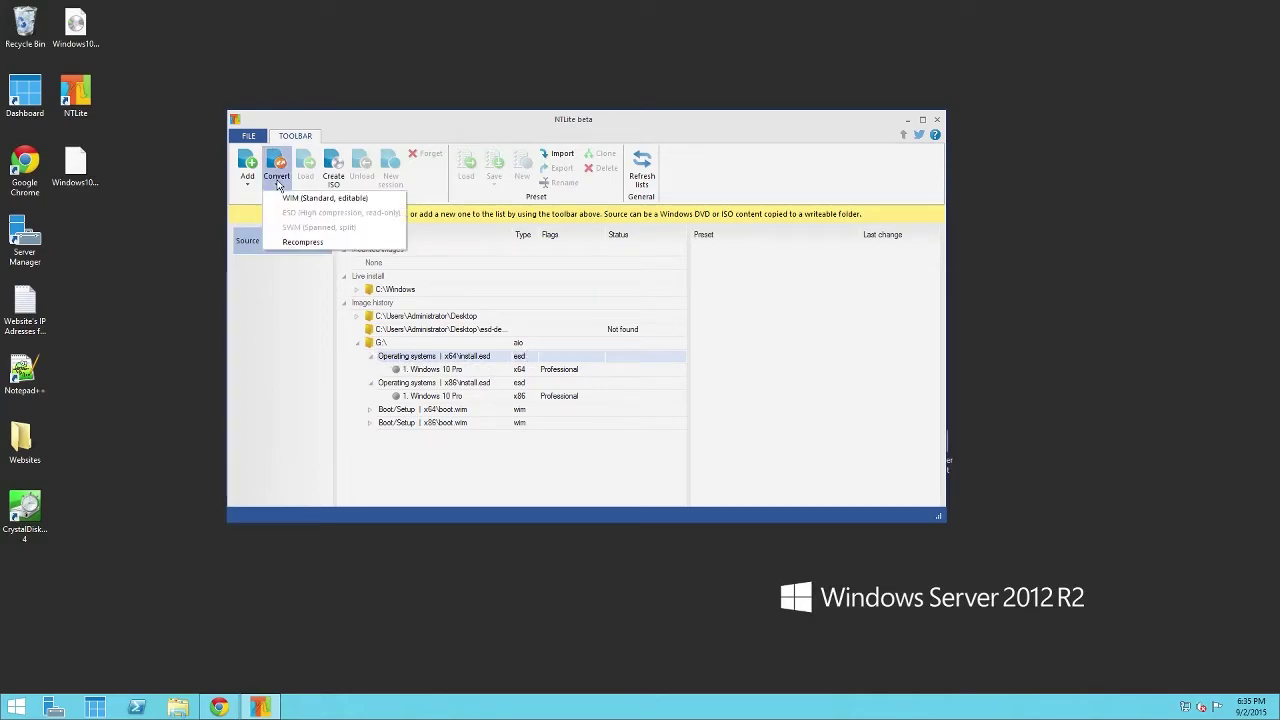
click(302, 199)
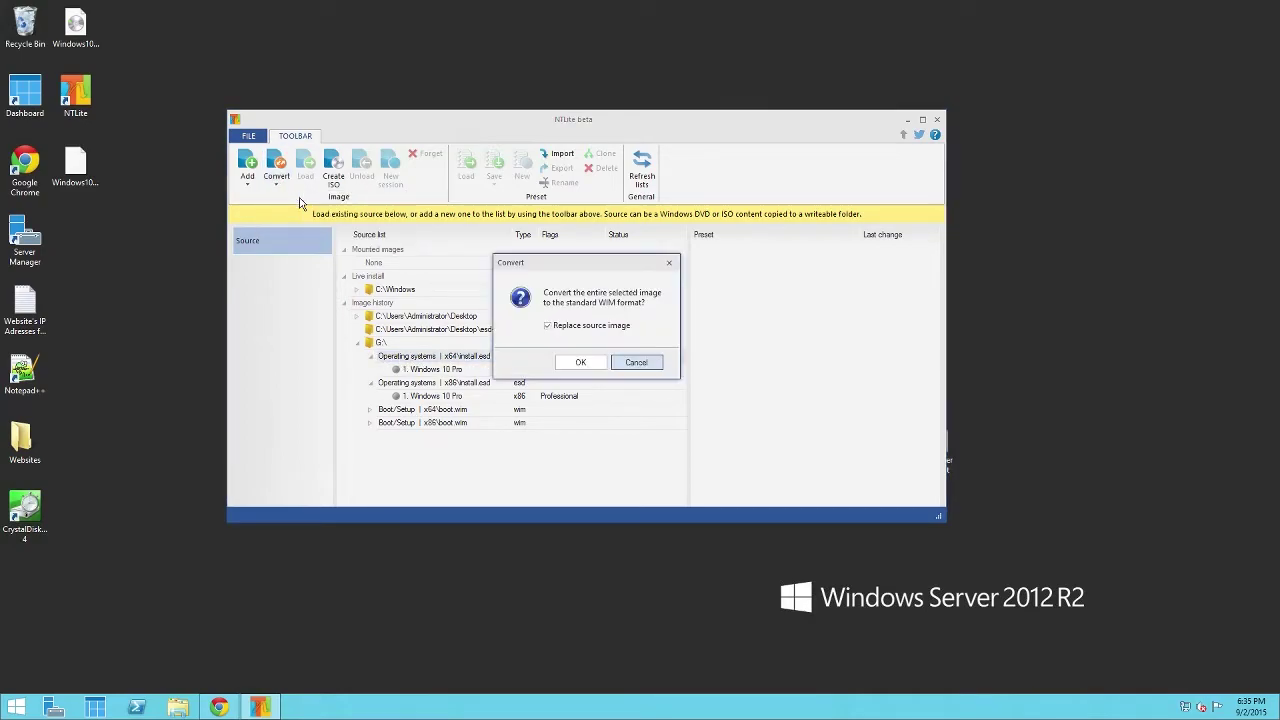
click(548, 326)
click(636, 362)
Step: Close NTLite and check the full name of Windows10install.wim on the desktop
click(937, 119)
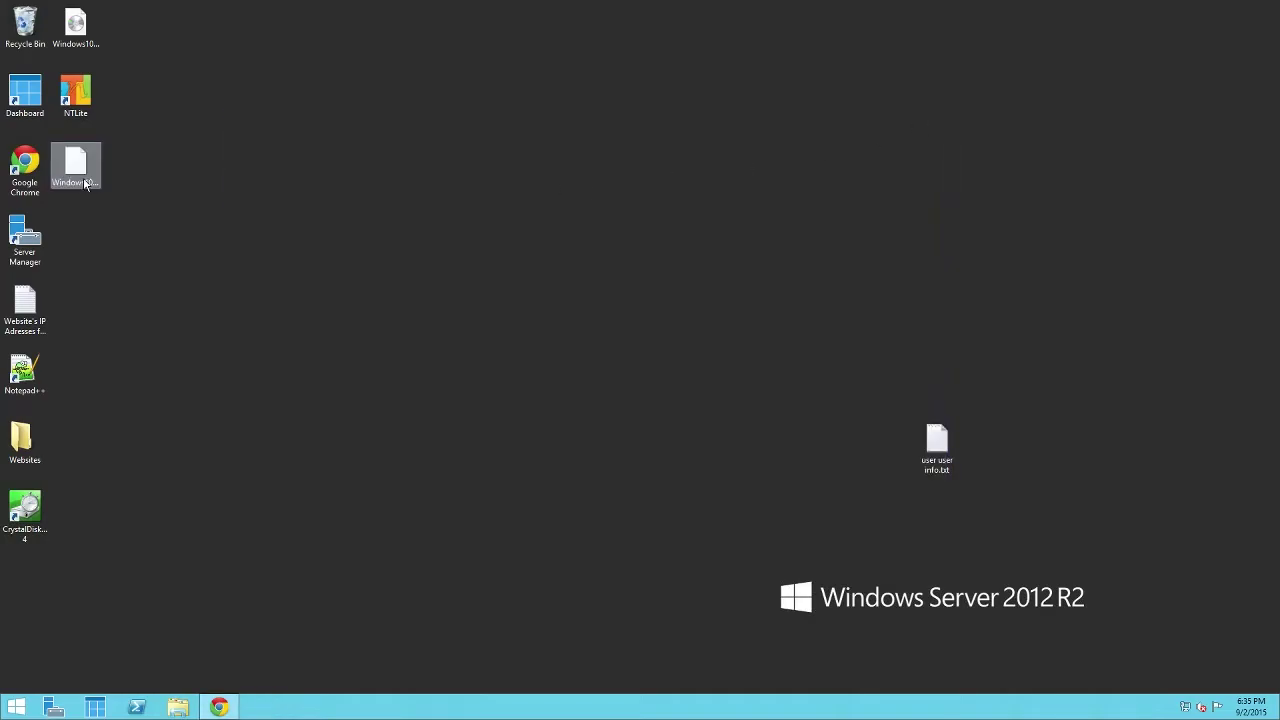
click(85, 184)
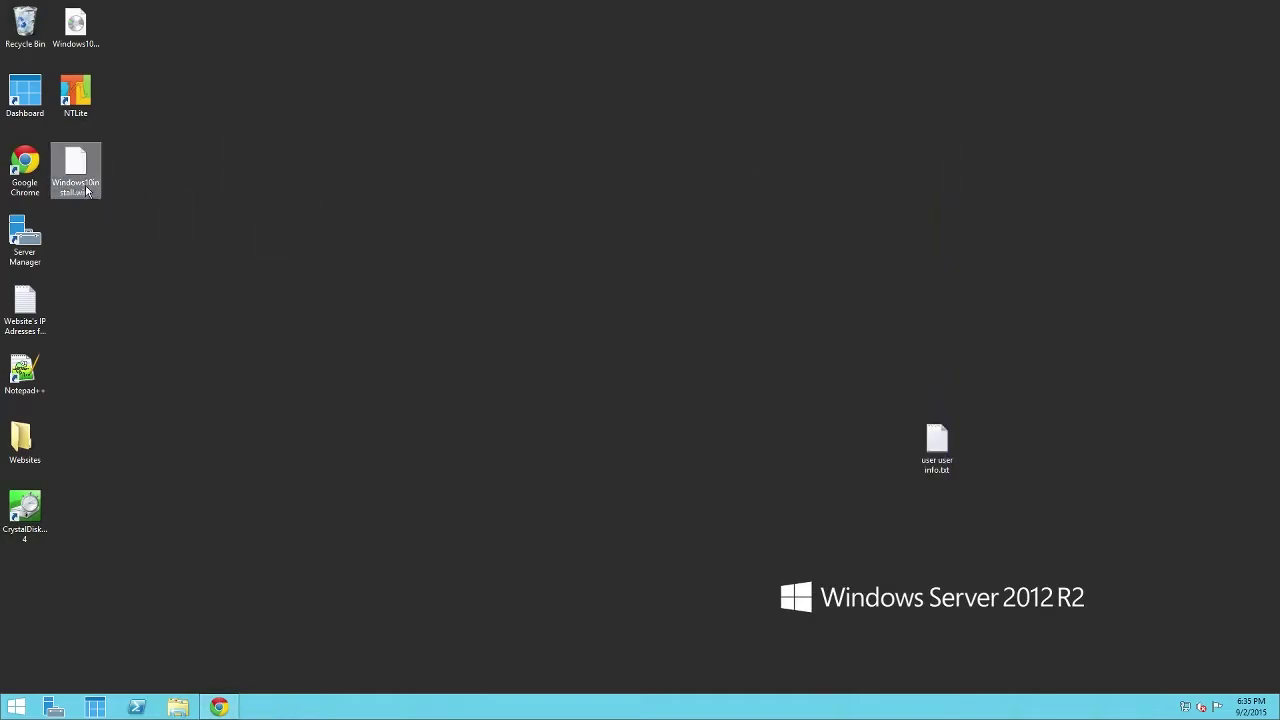
click(262, 248)
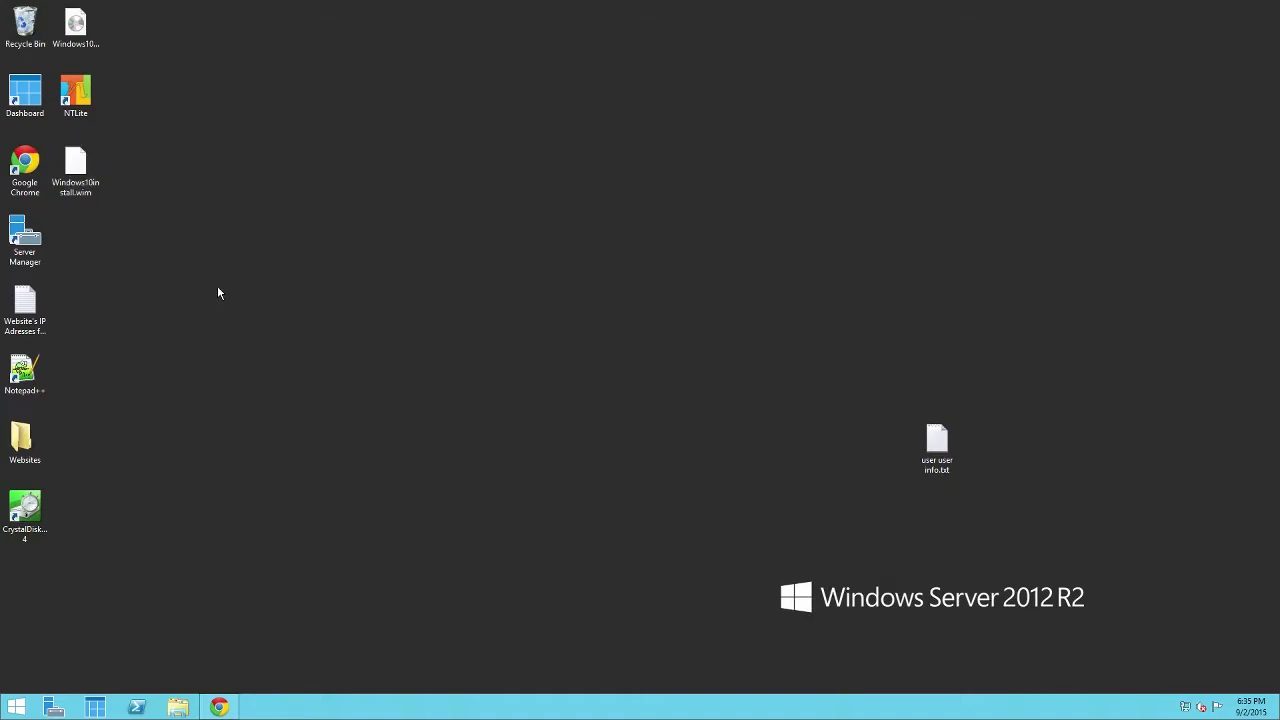
Step: Reopen Windows Deployment Services and expand Install Images on Simillion1.Simillion.local to the Windows 10 Pro group
click(17, 708)
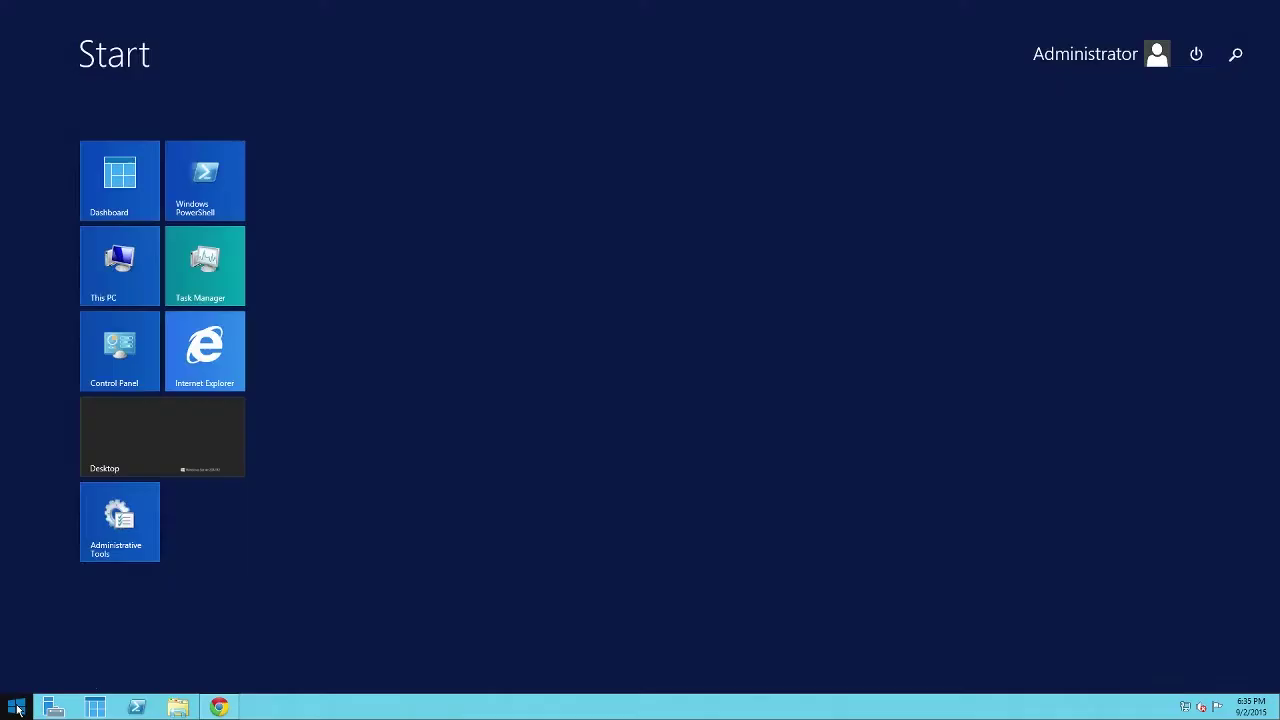
click(101, 540)
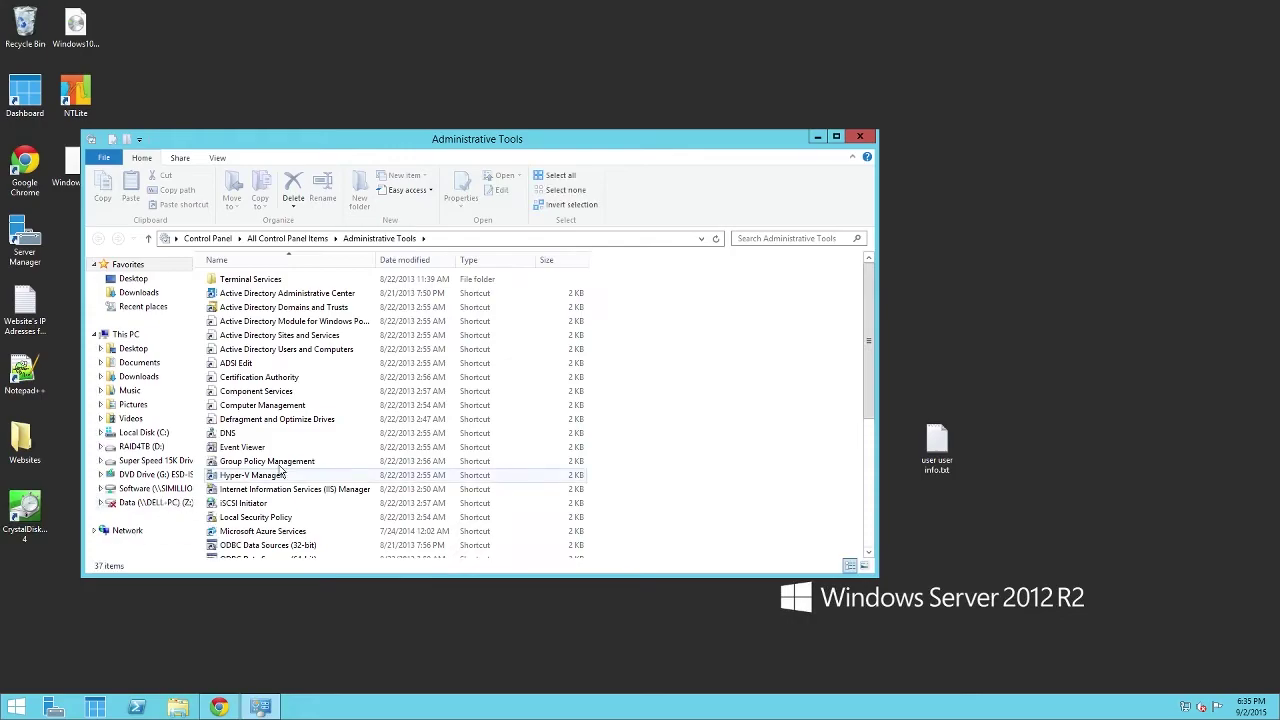
scroll(281, 470, down, 5)
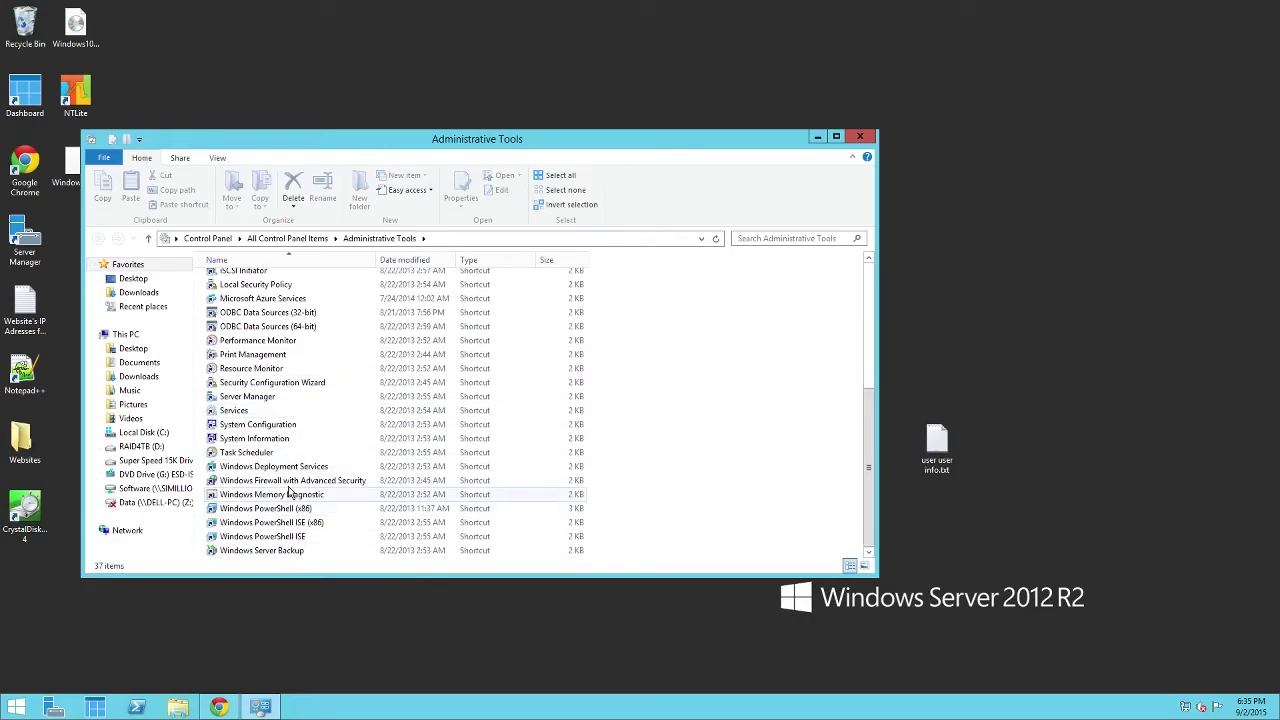
double_click(298, 468)
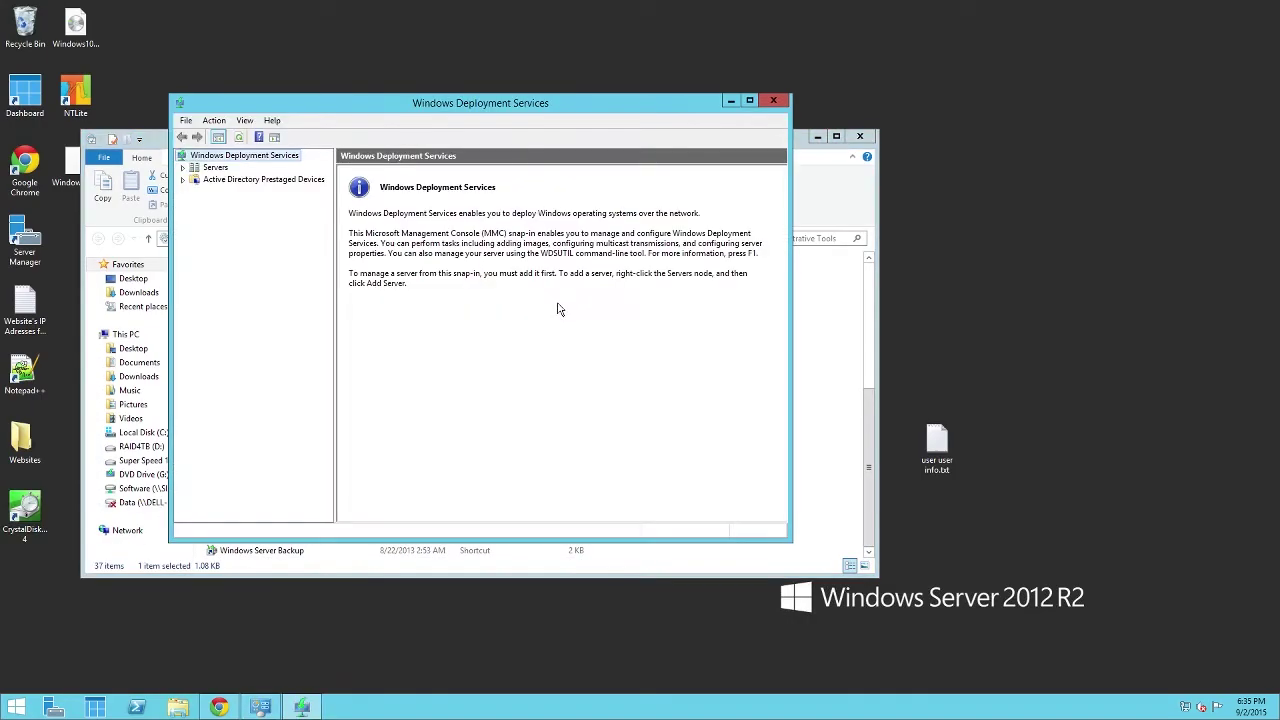
click(183, 167)
click(197, 179)
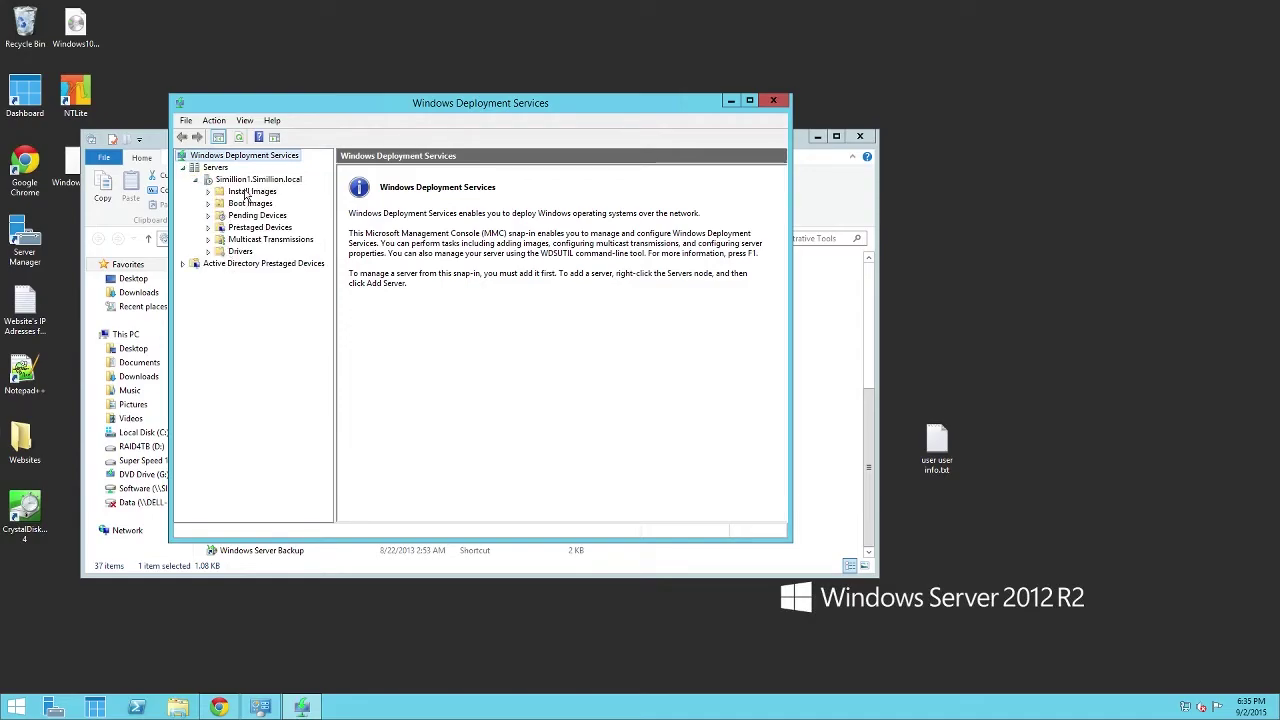
click(245, 192)
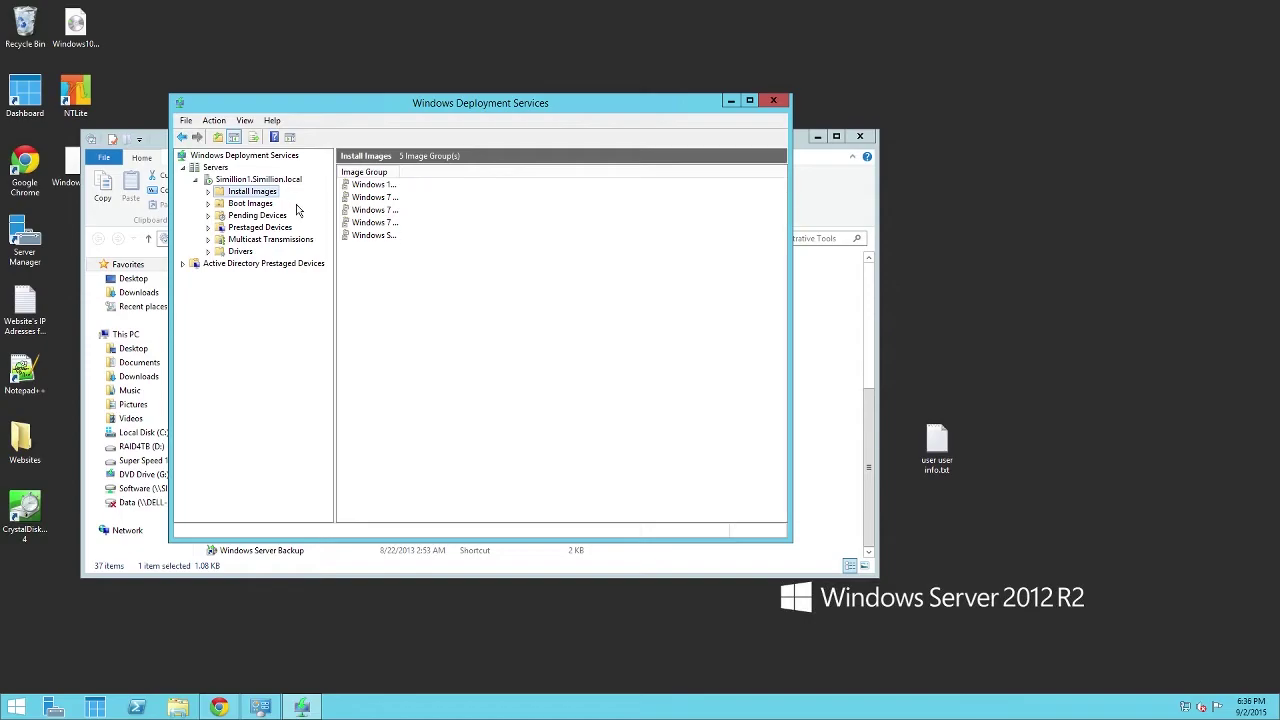
click(208, 191)
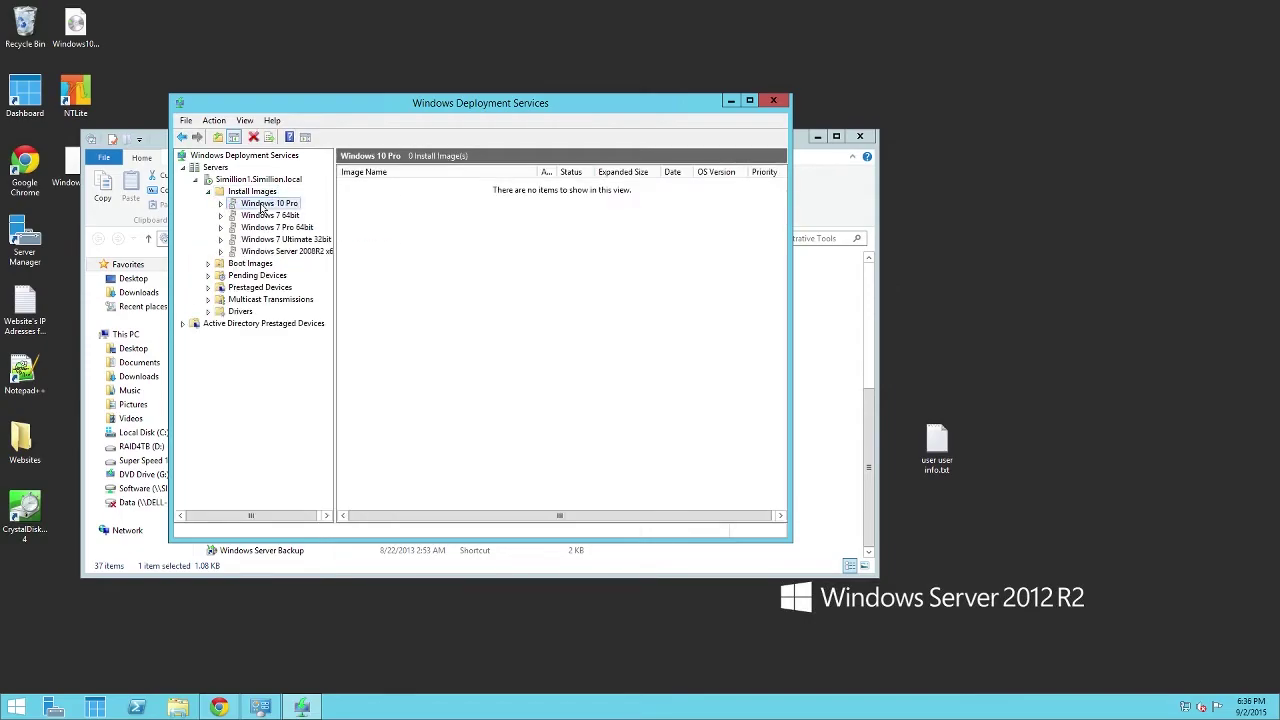
Step: Add the Windows 10 Pro x64 image from Desktop\Windows10install.wim to the Windows 10 Pro group
right_click(469, 227)
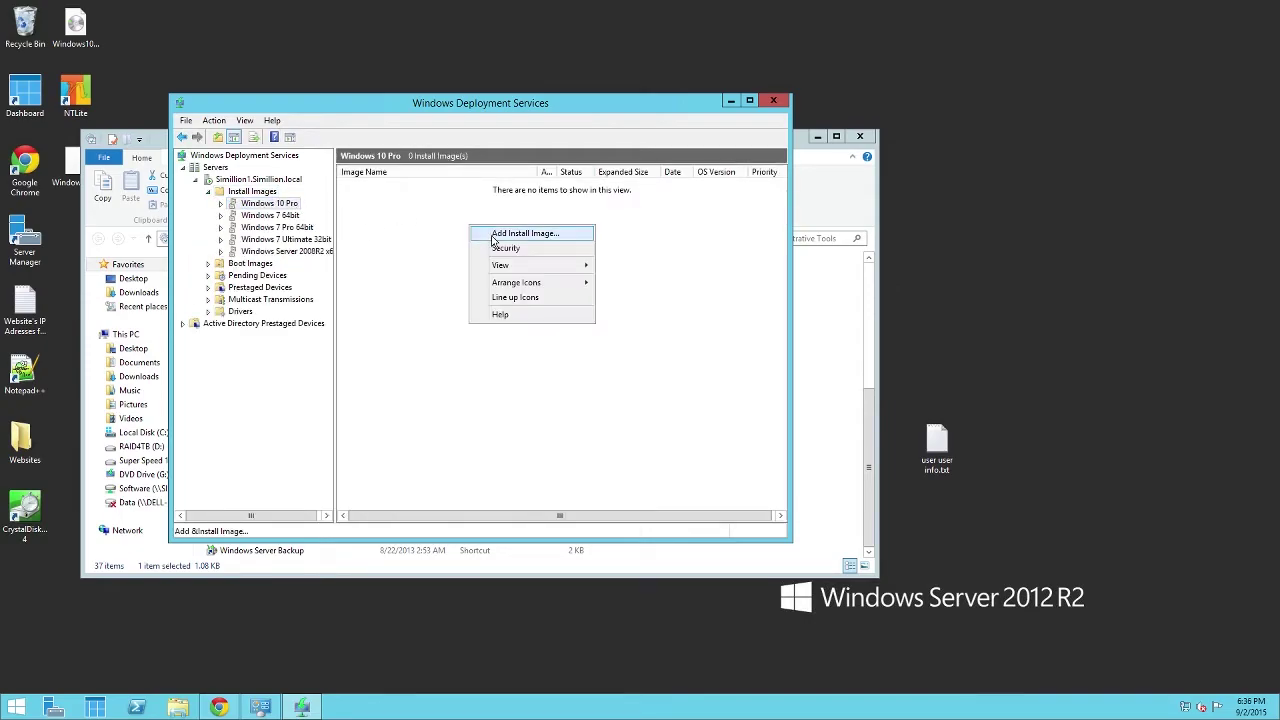
click(492, 236)
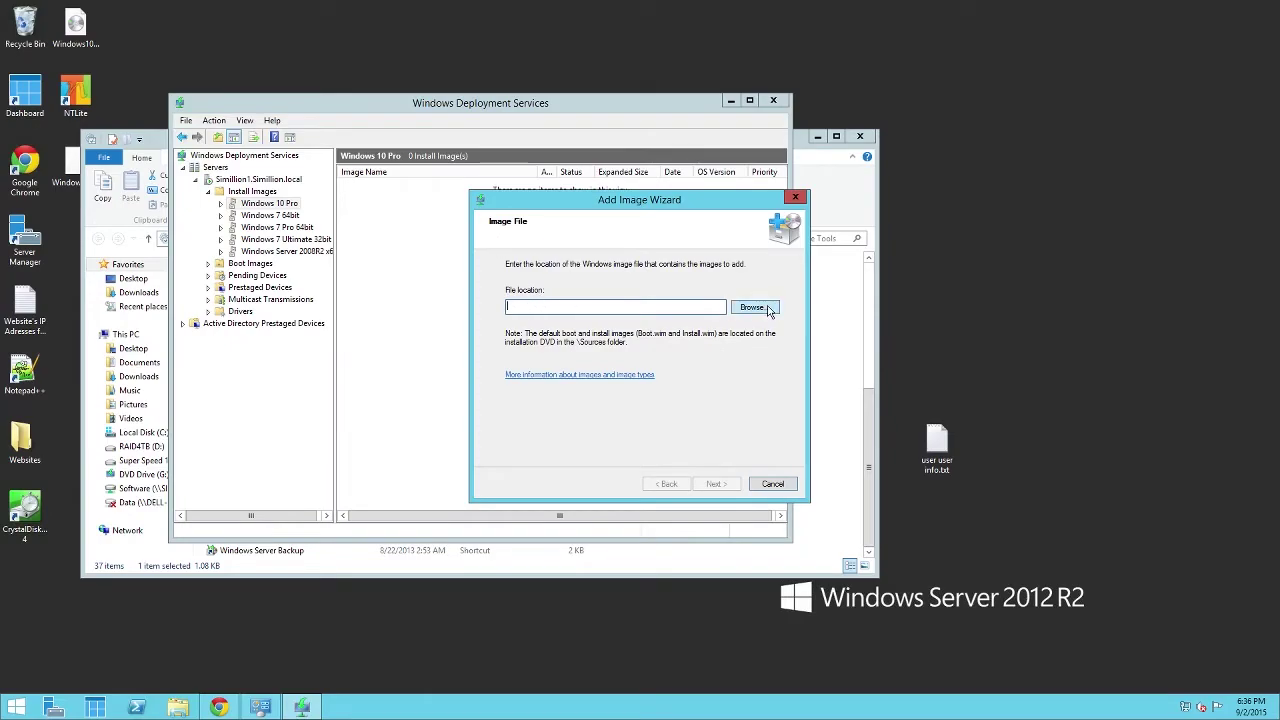
click(770, 311)
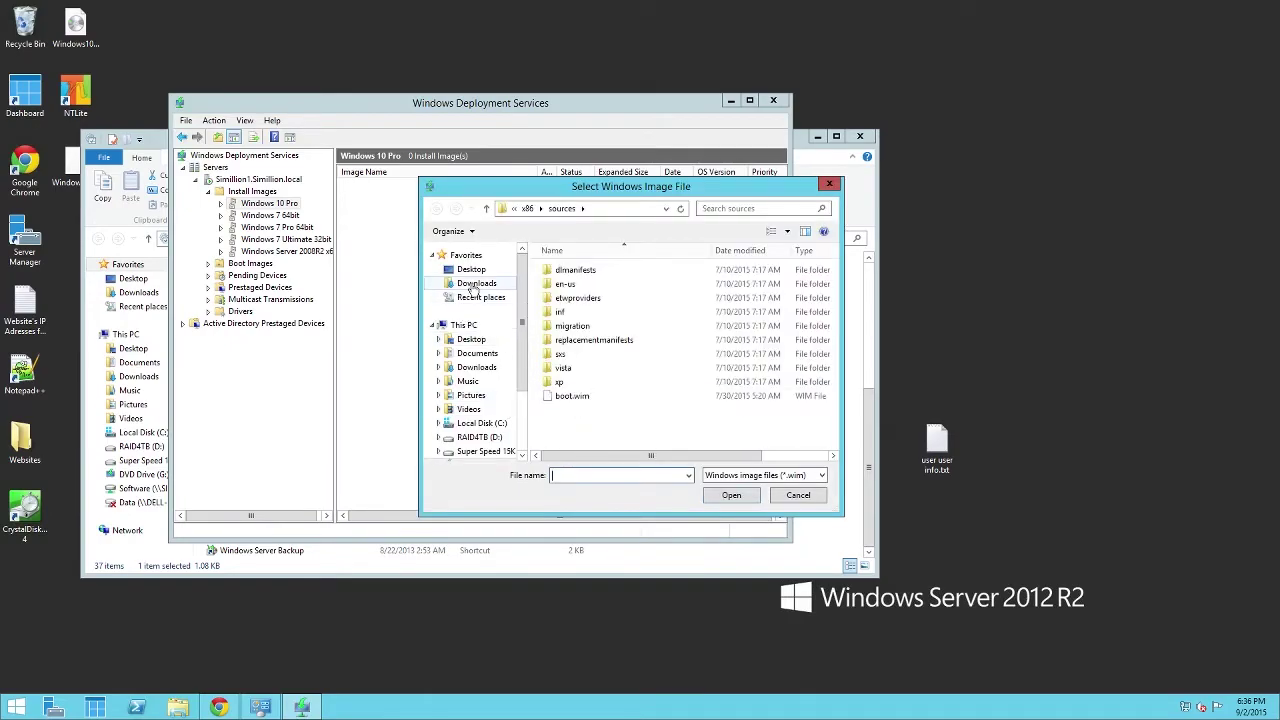
click(471, 270)
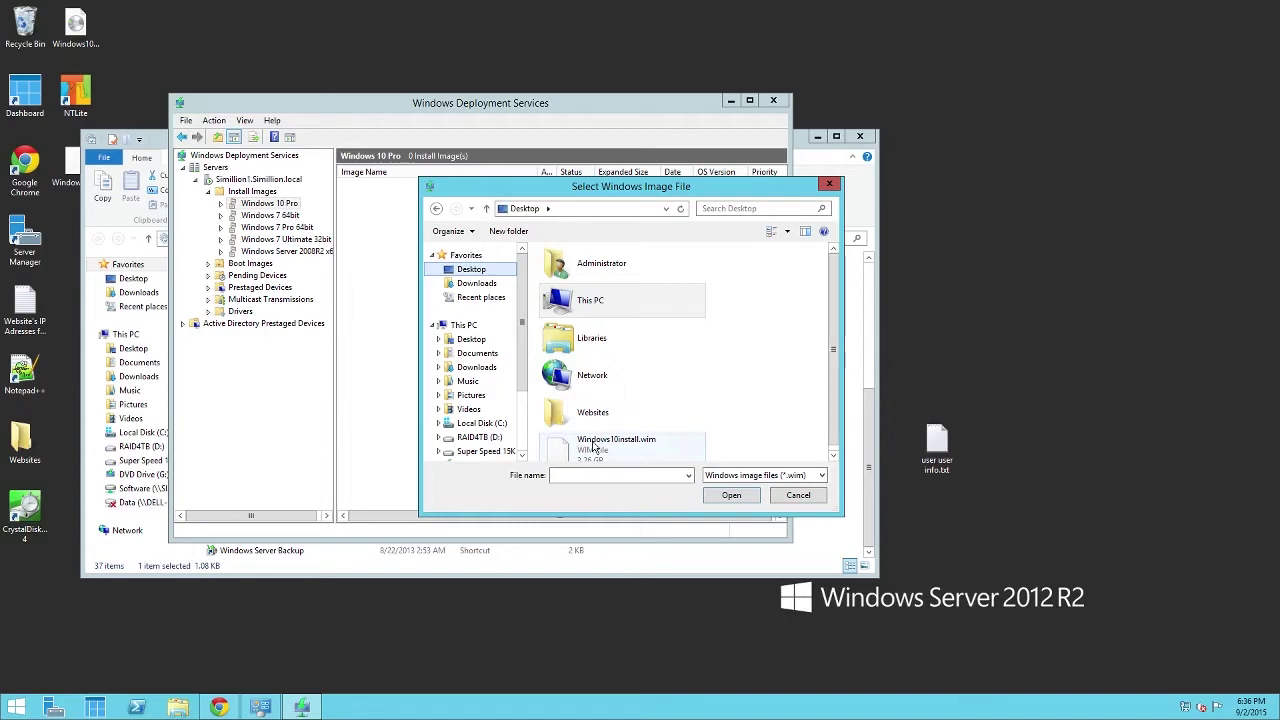
click(593, 447)
click(731, 495)
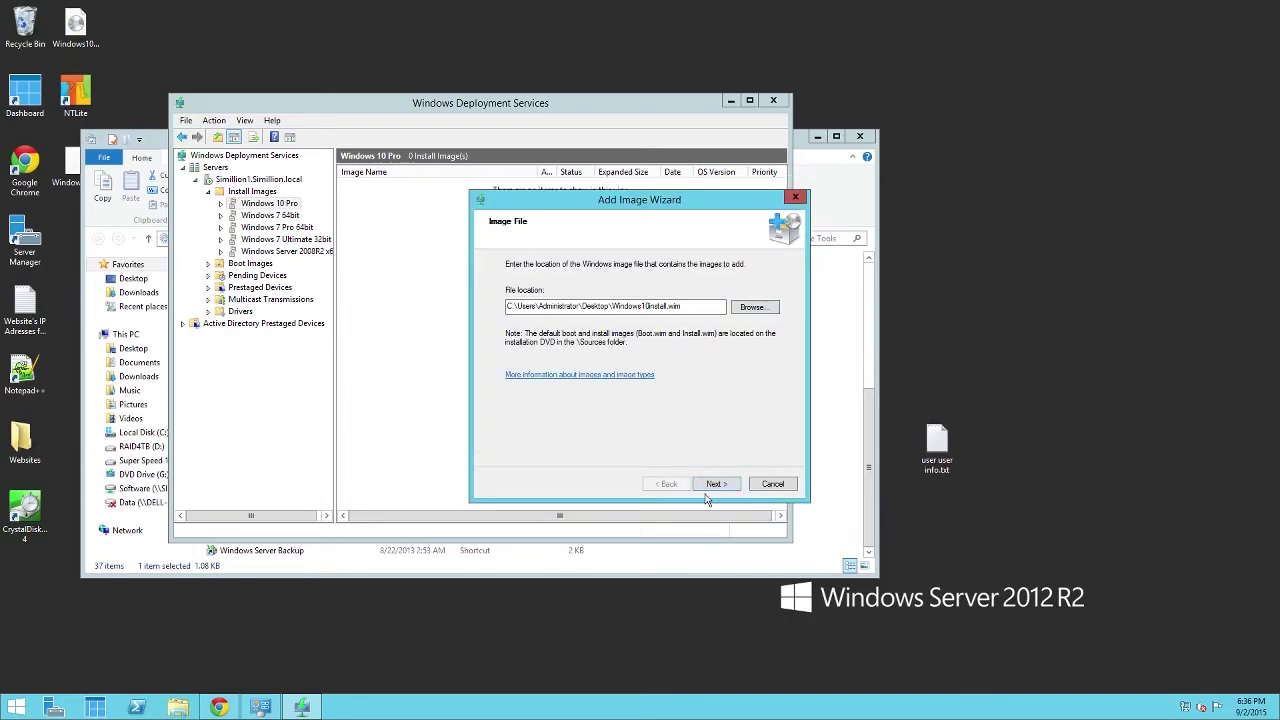
click(715, 487)
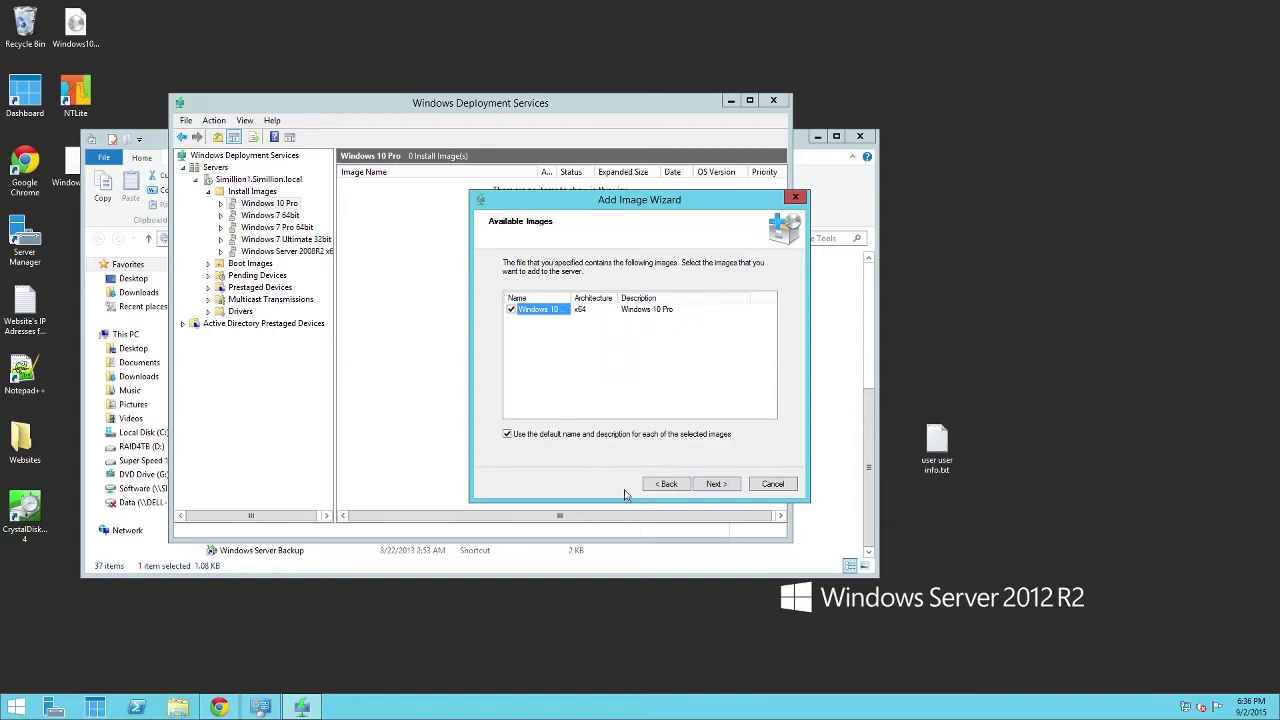
drag(571, 298, 647, 298)
click(716, 485)
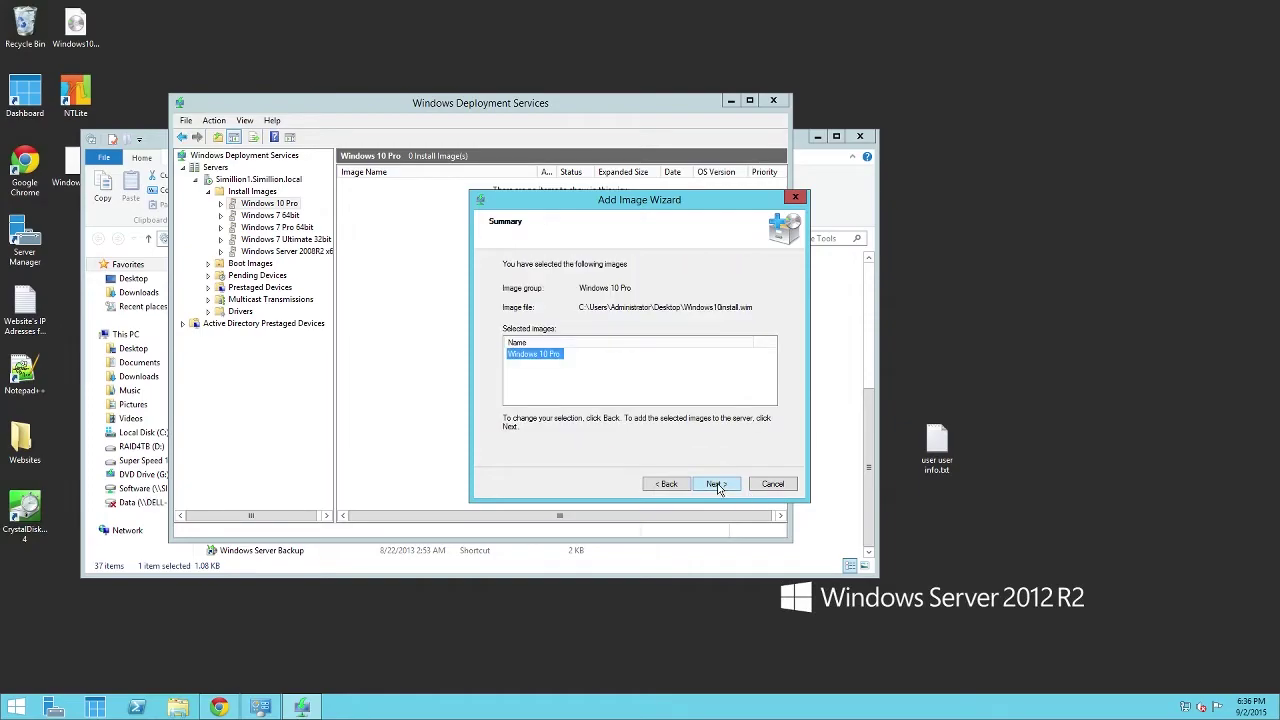
click(716, 485)
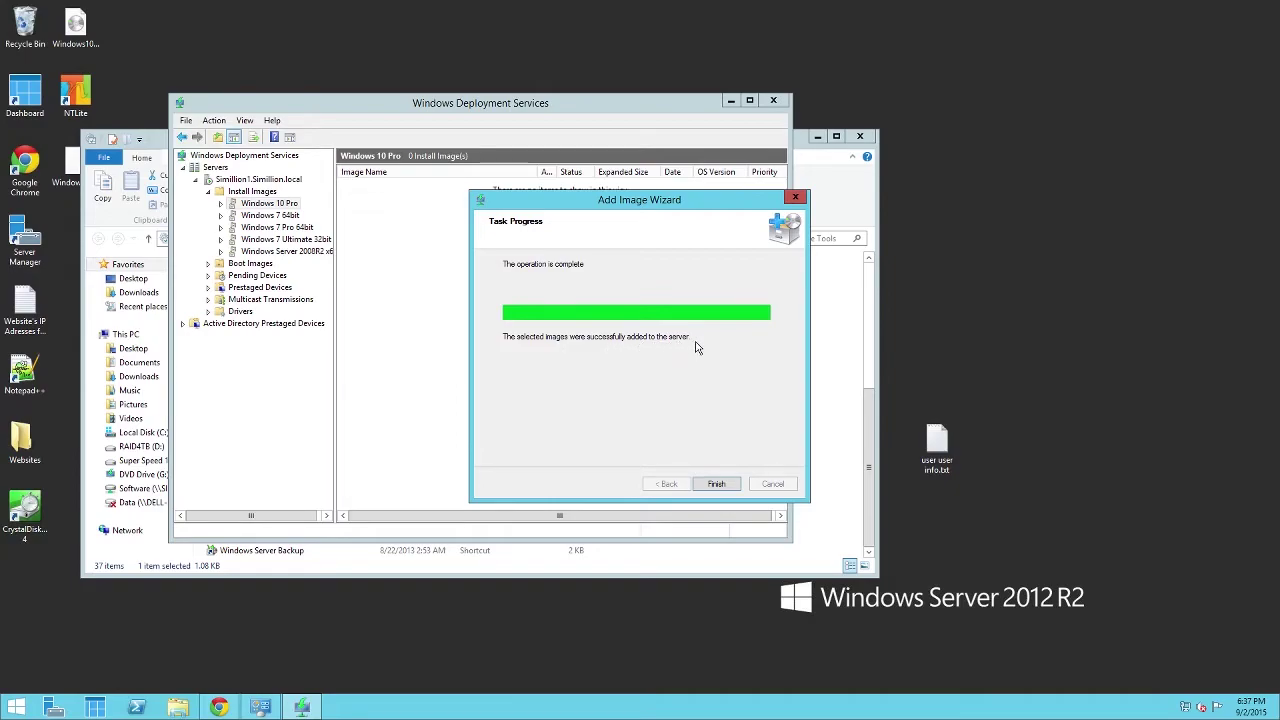
click(717, 484)
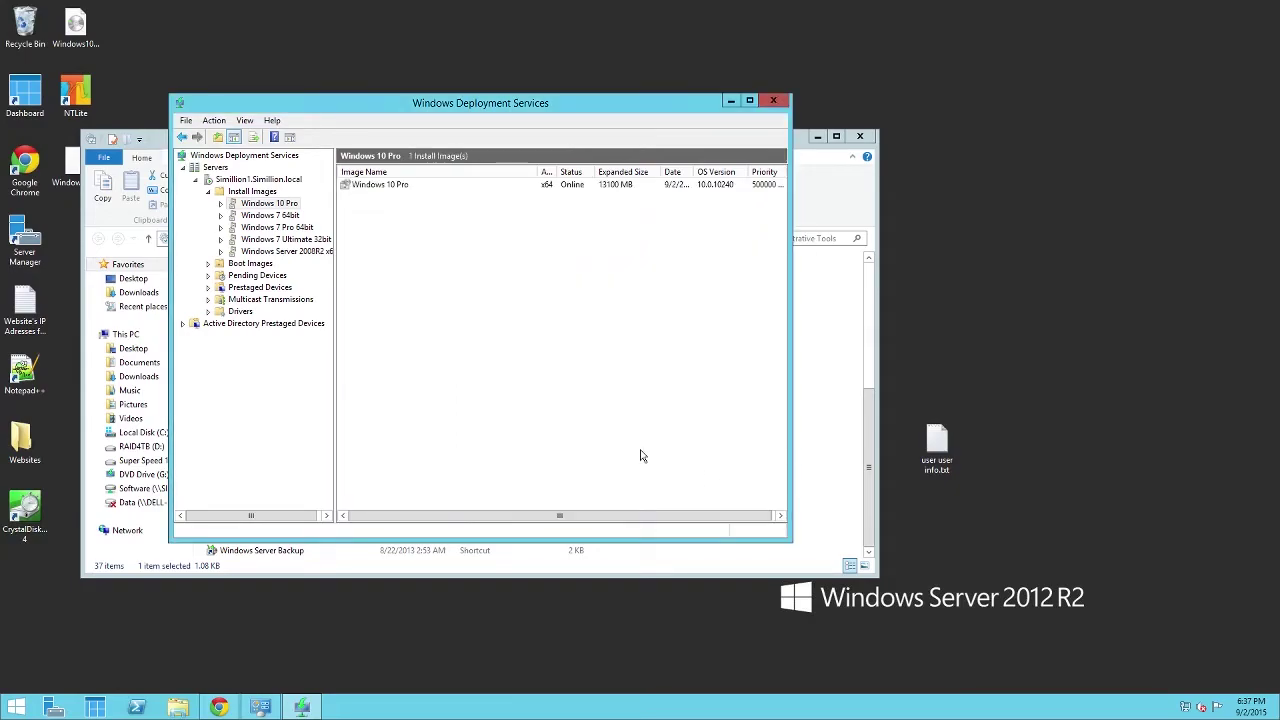
Step: Start the Add Boot Image wizard with G:\x64\sources\boot.wim as the image file
click(219, 266)
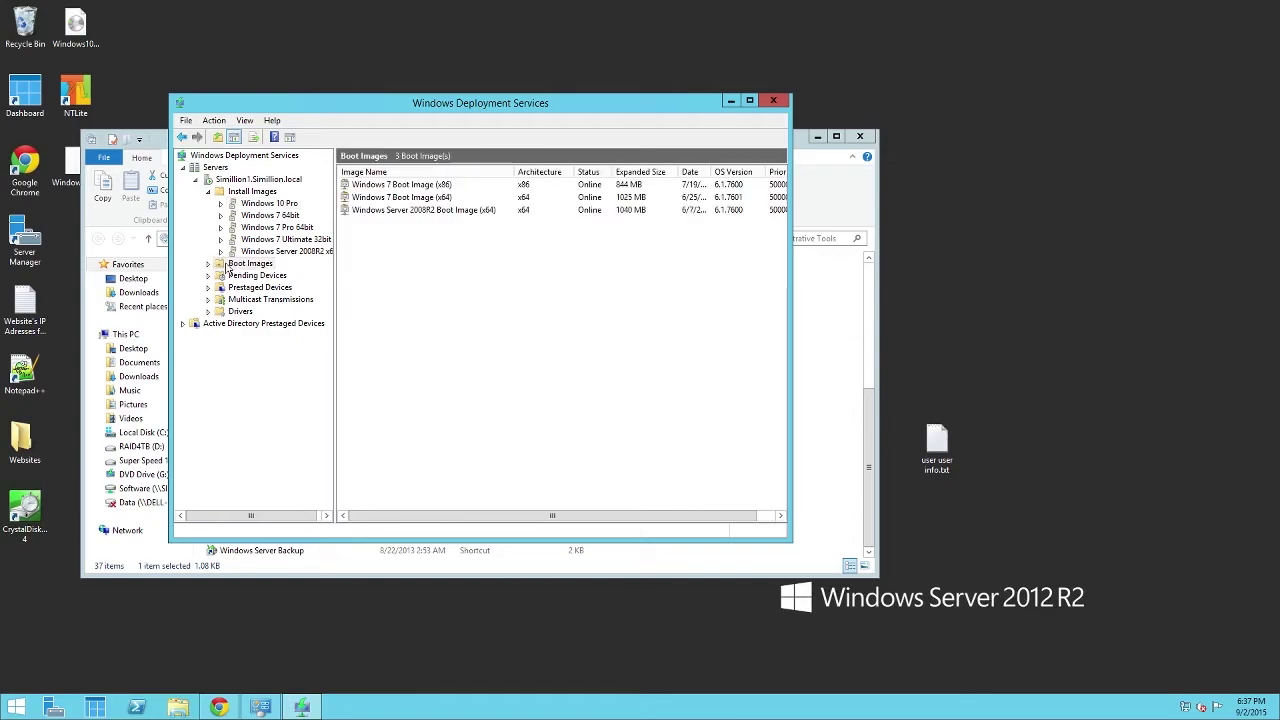
right_click(228, 265)
click(289, 274)
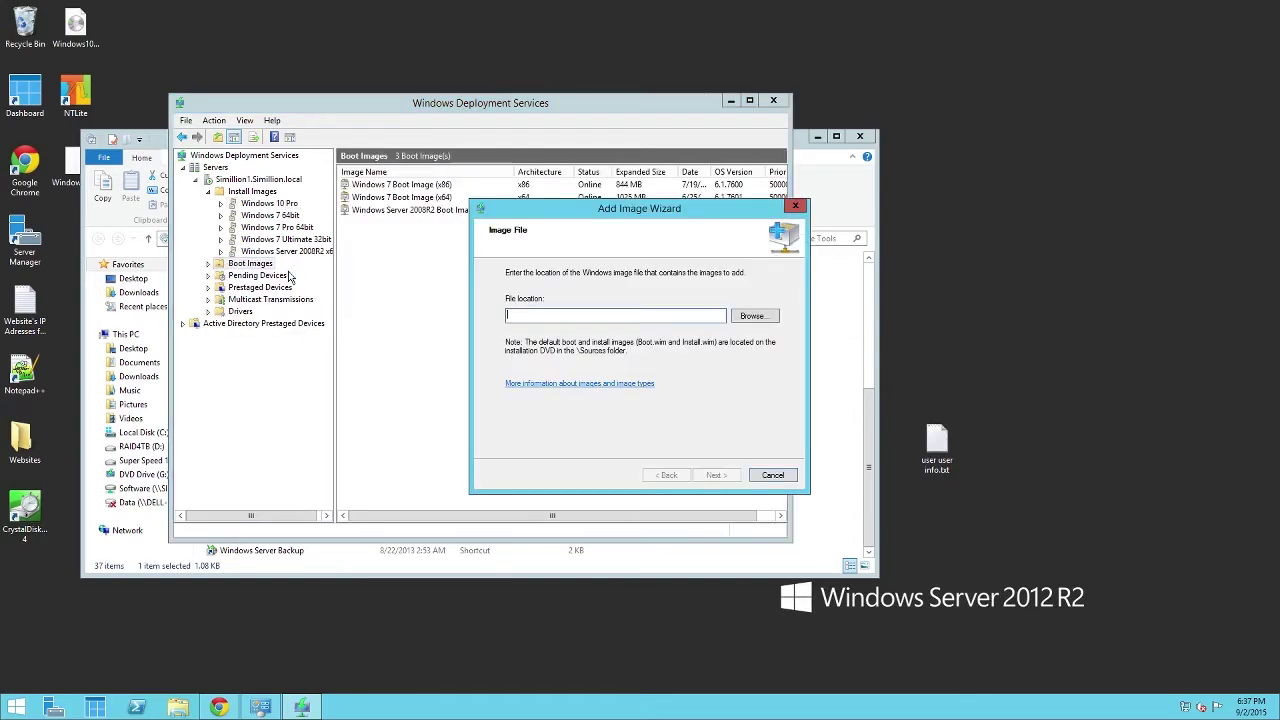
click(751, 395)
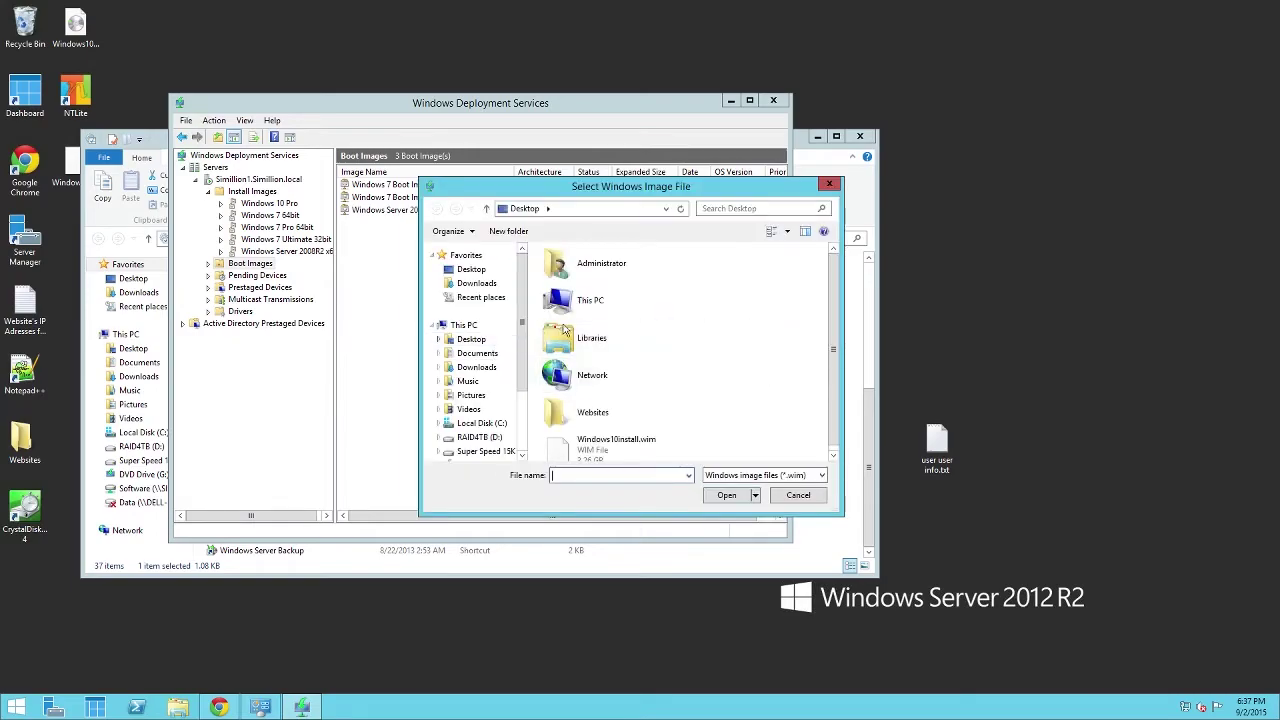
scroll(525, 388, down, 1)
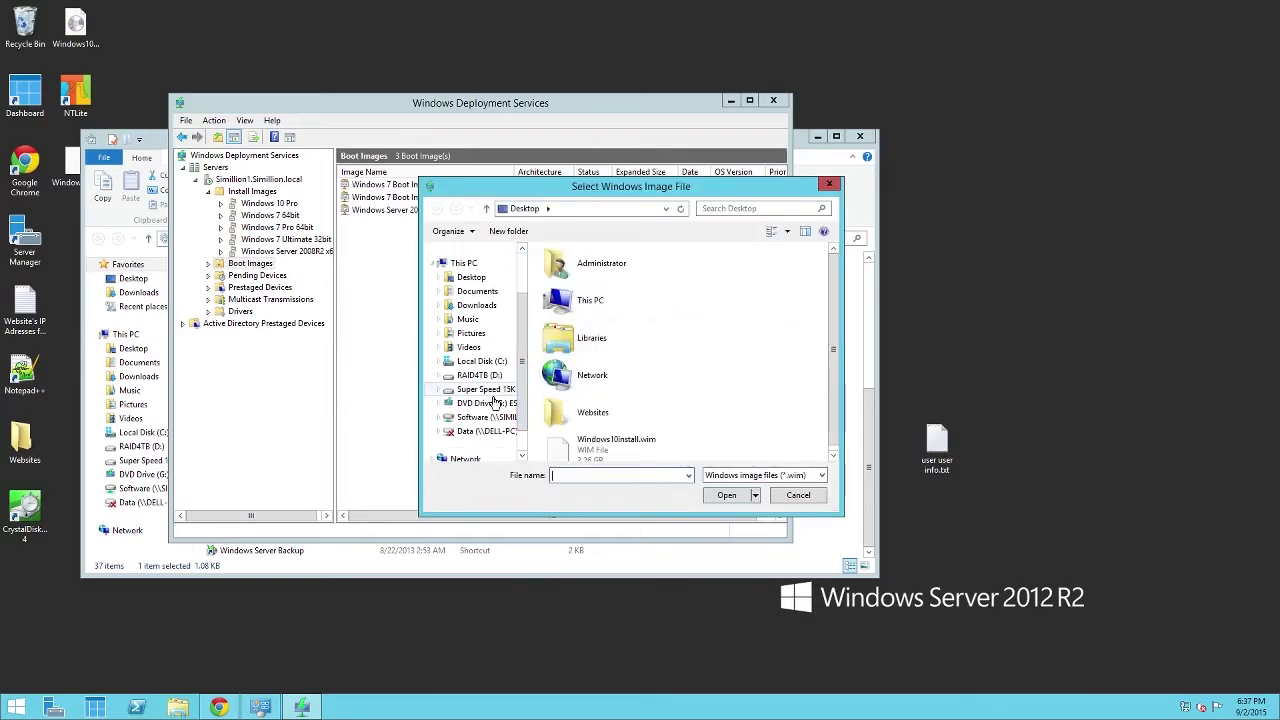
click(486, 403)
click(487, 403)
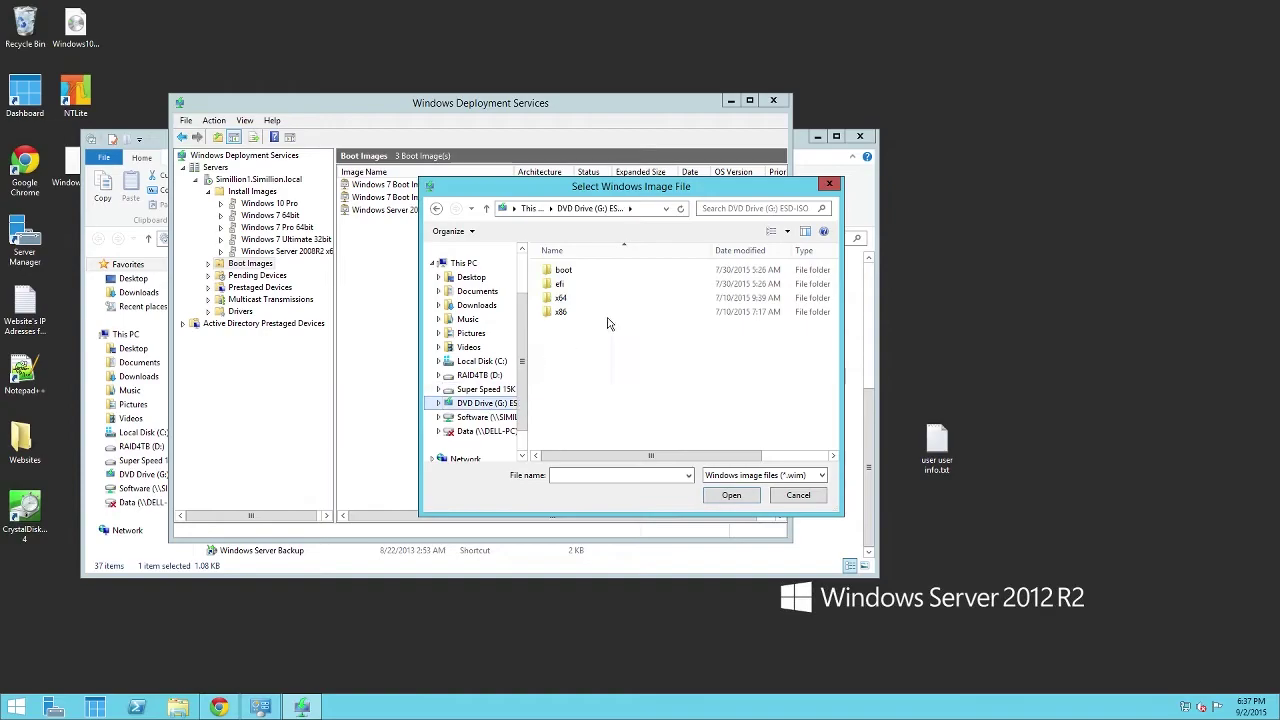
double_click(560, 297)
double_click(568, 297)
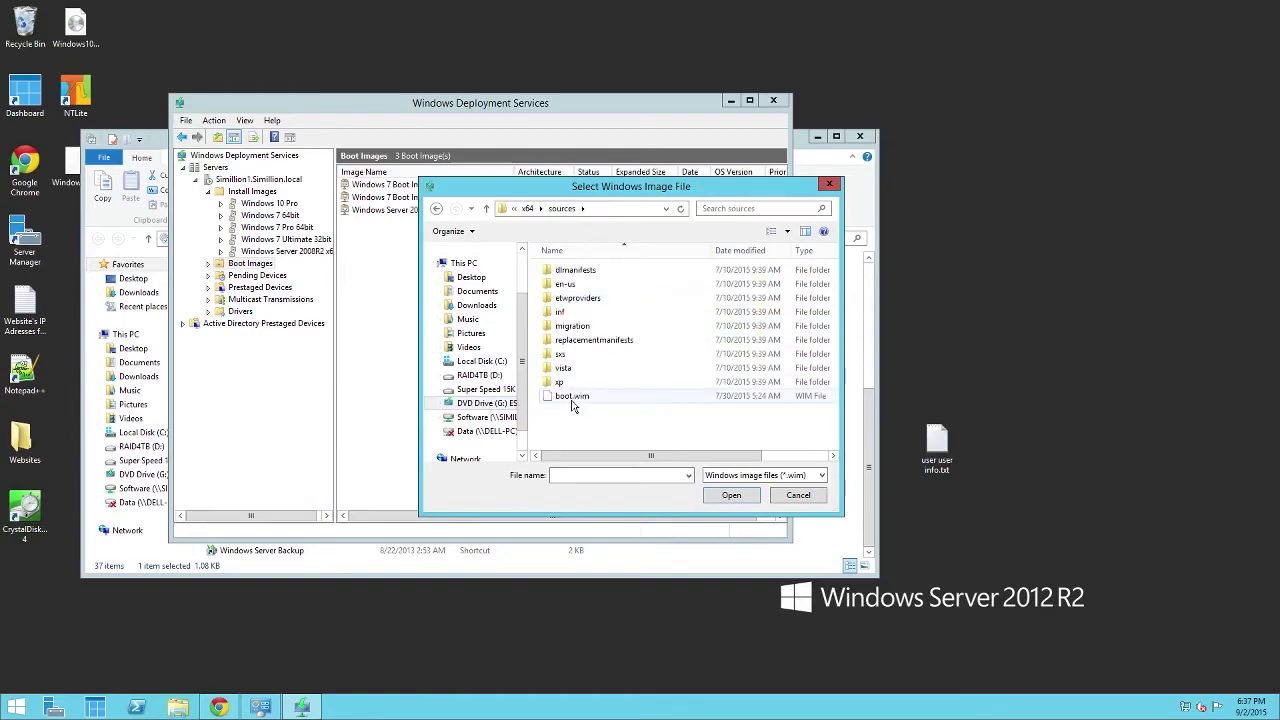
click(572, 396)
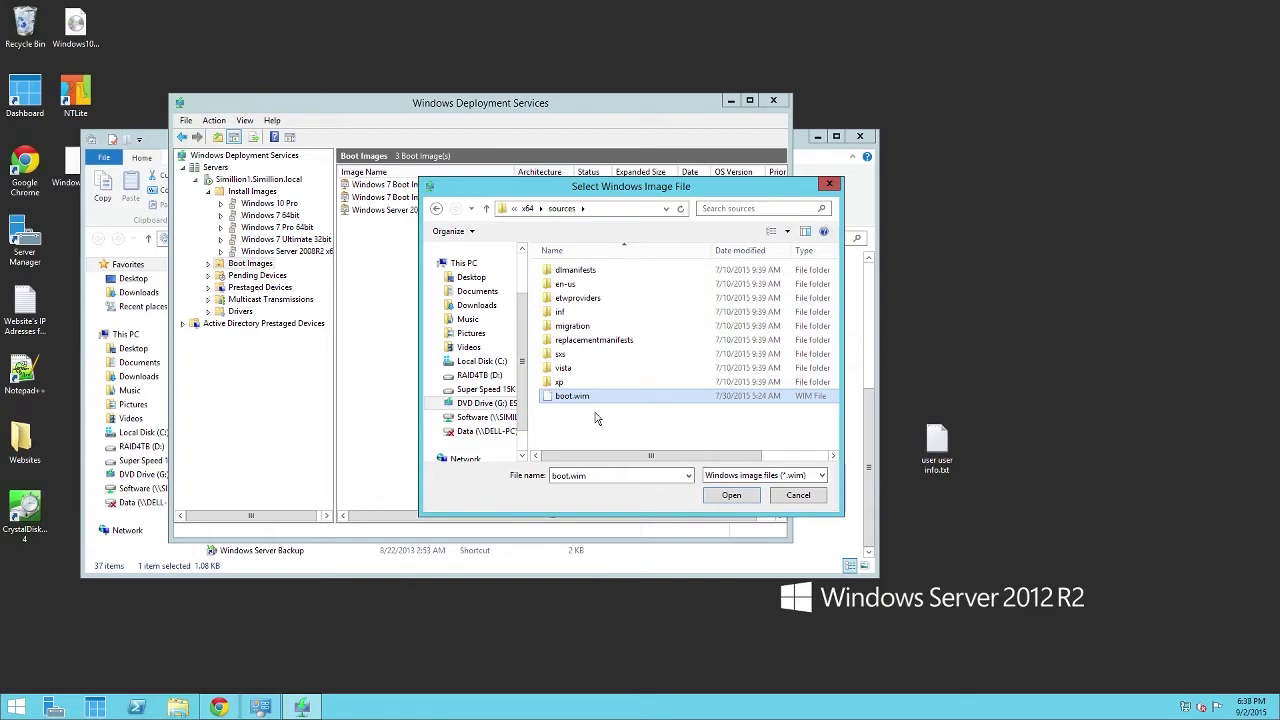
click(729, 495)
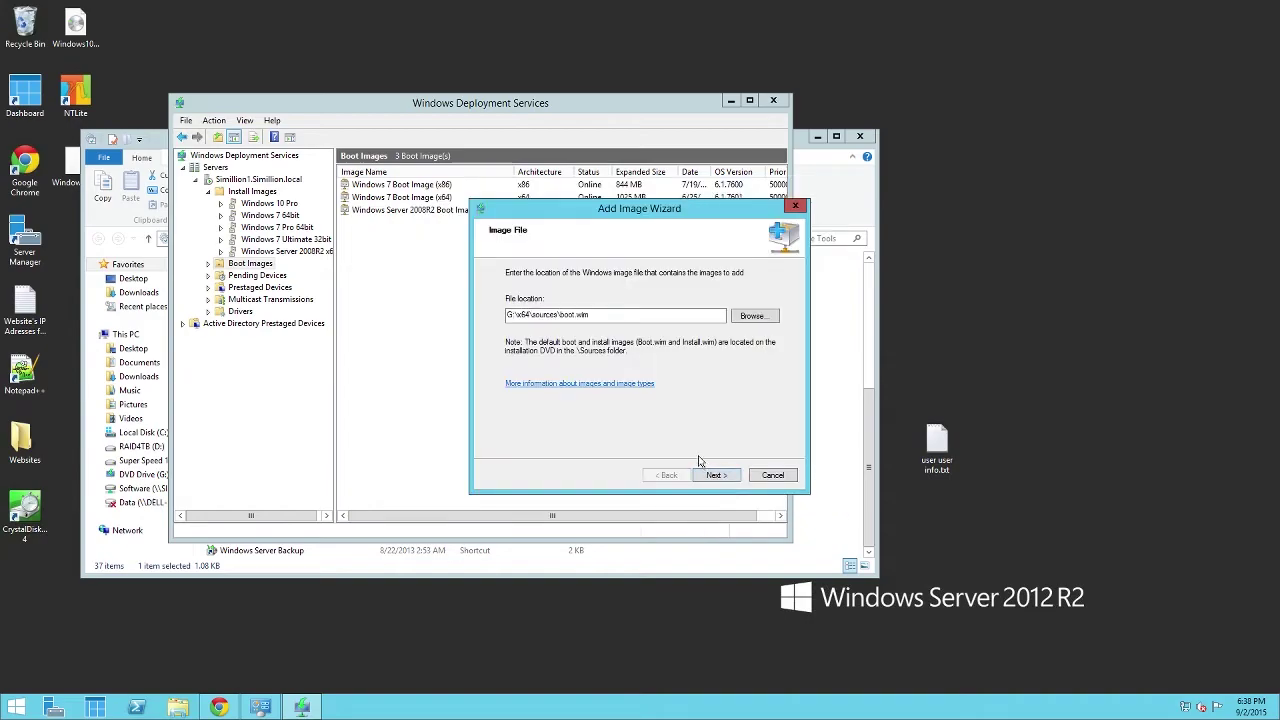
Step: Insert '10' before 'Setup' in both the boot image name and description
click(715, 476)
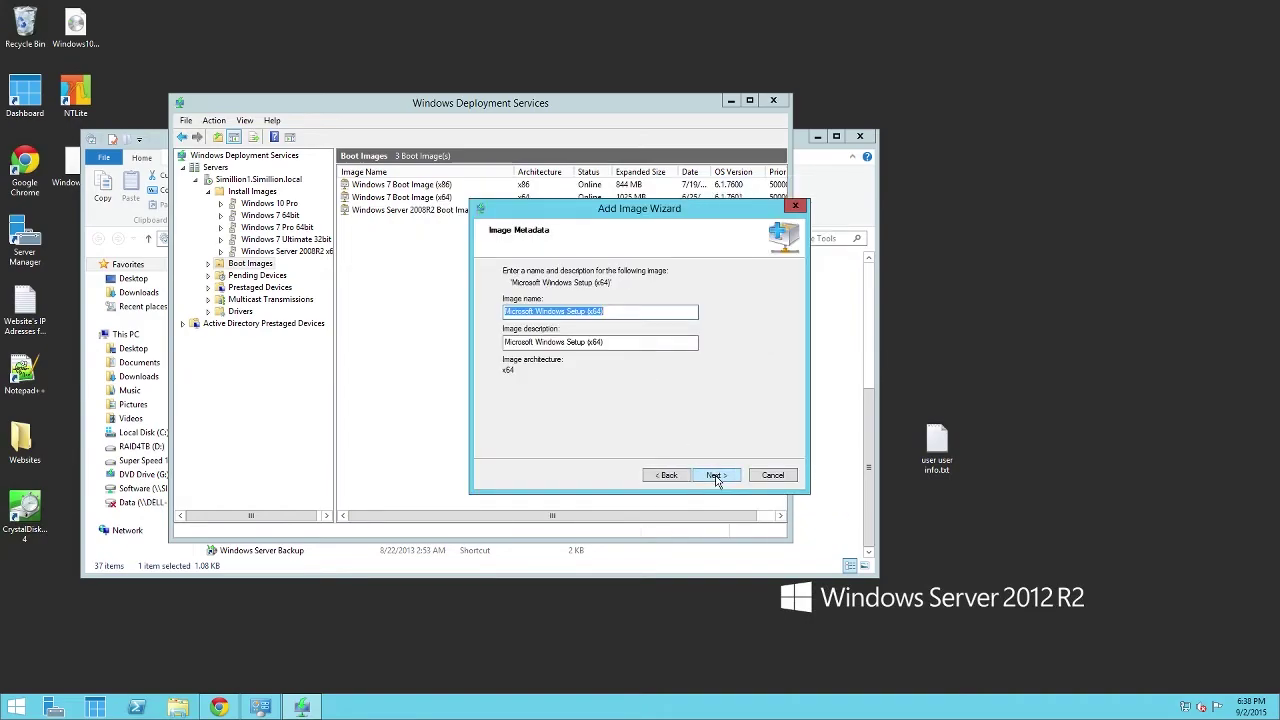
click(621, 313)
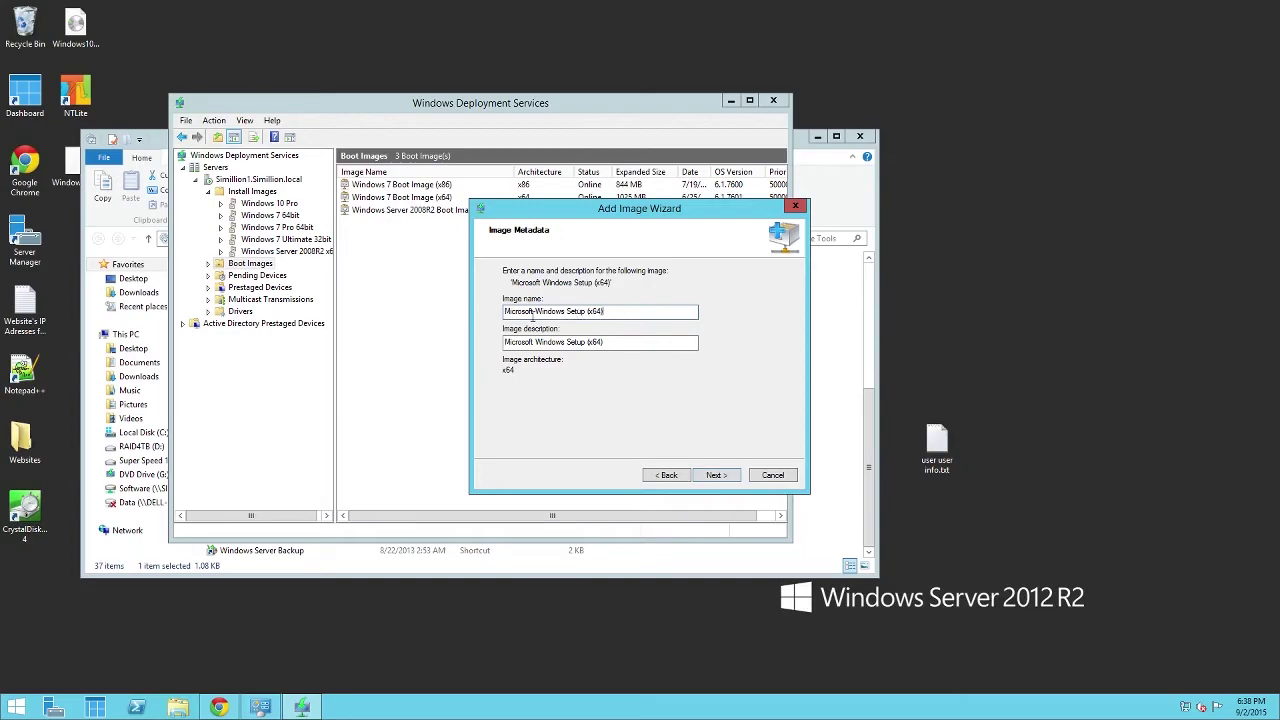
click(566, 311)
text(10)
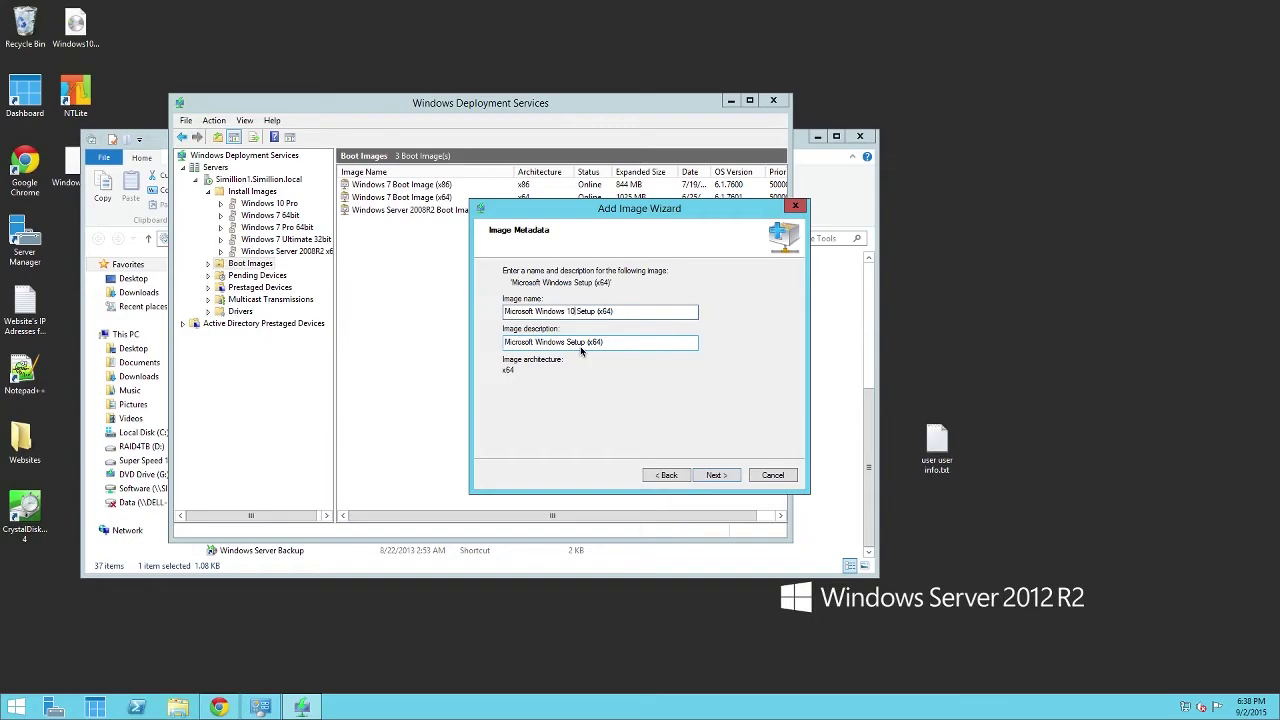
click(567, 342)
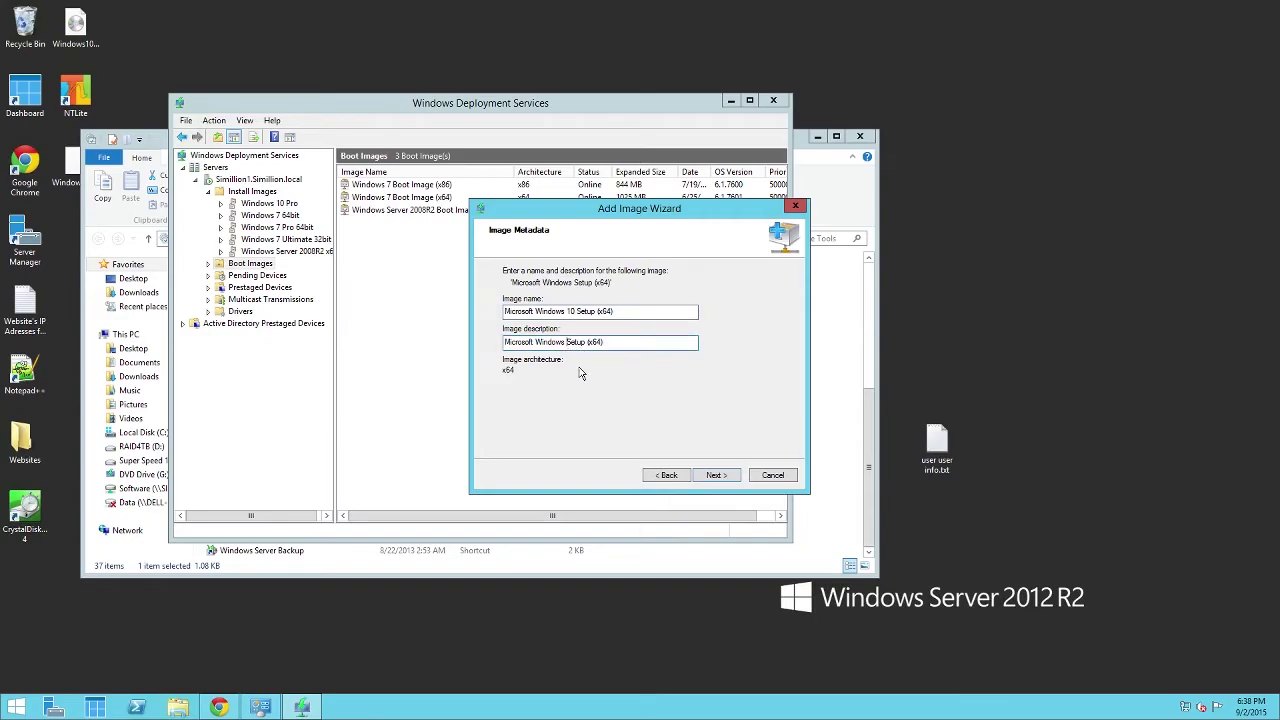
text(10)
Step: Add 'Pro' to both fields, remove the doubled space, and finish adding the boot image
click(577, 311)
text(Pro)
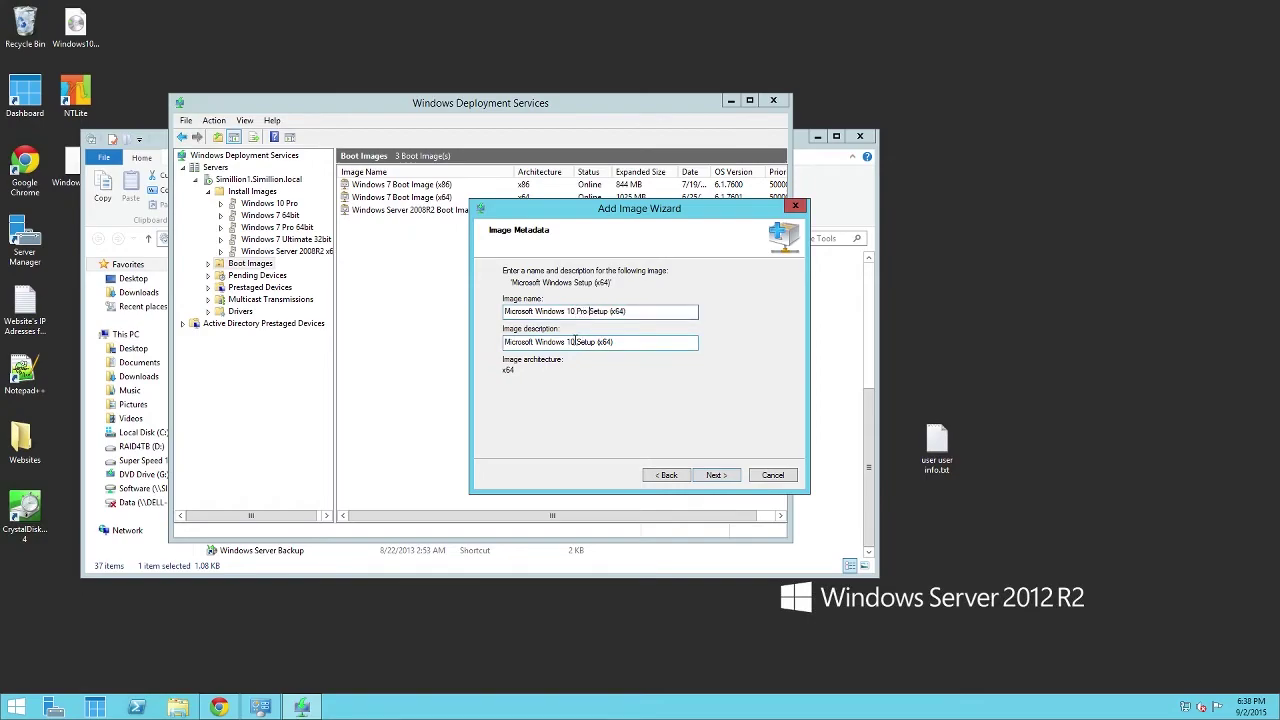
click(572, 341)
text(Pro)
click(576, 341)
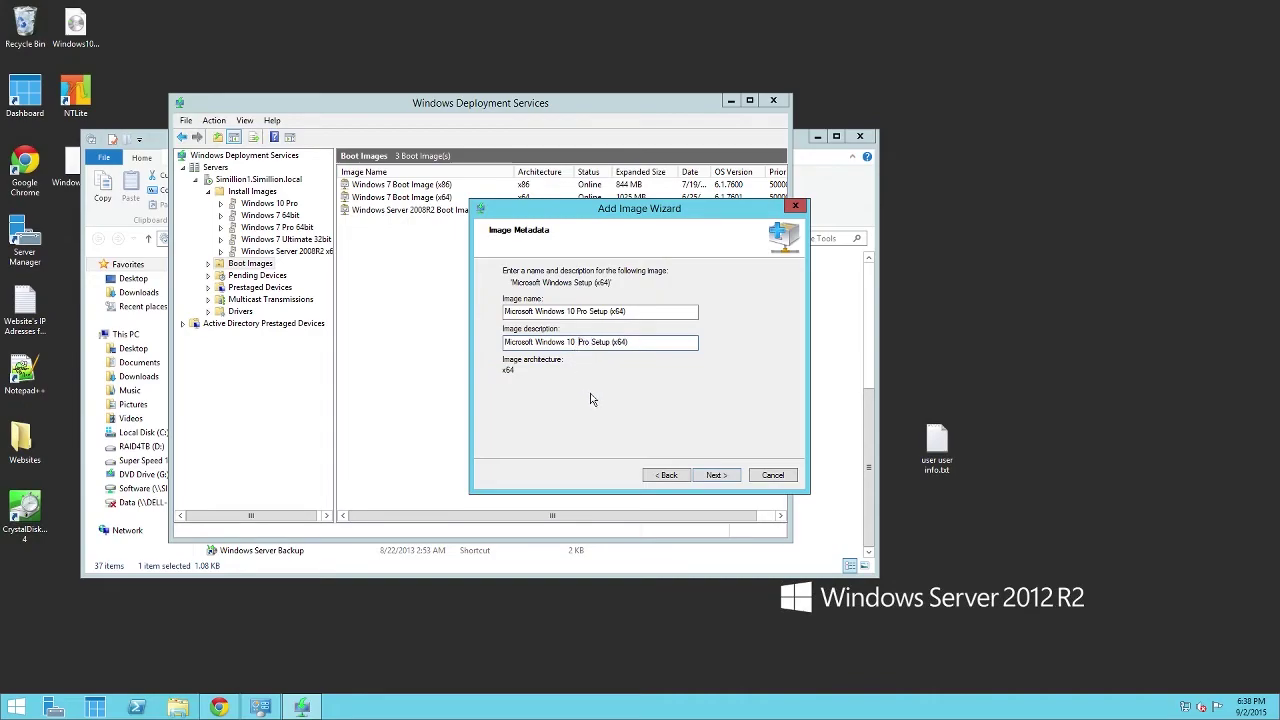
key(BackSpace)
click(724, 478)
click(714, 475)
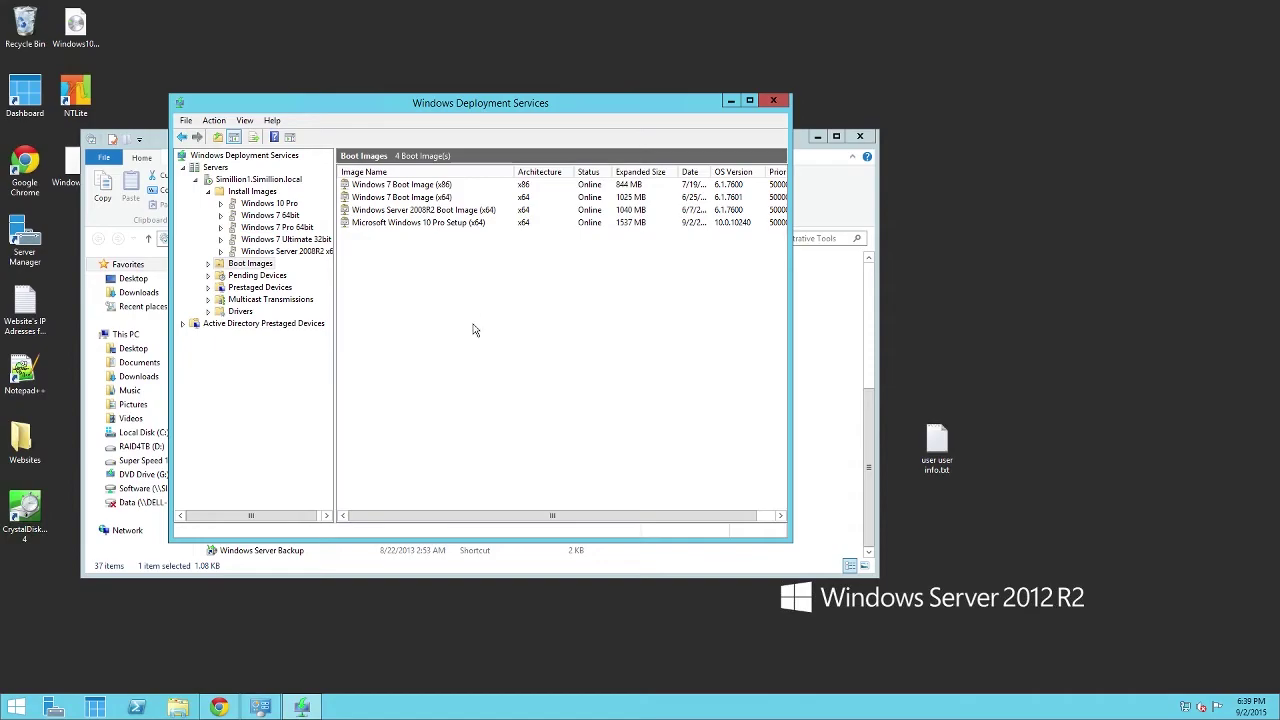
Step: Select the new Microsoft Windows 10 Pro Setup (x64) boot image in the list
click(375, 224)
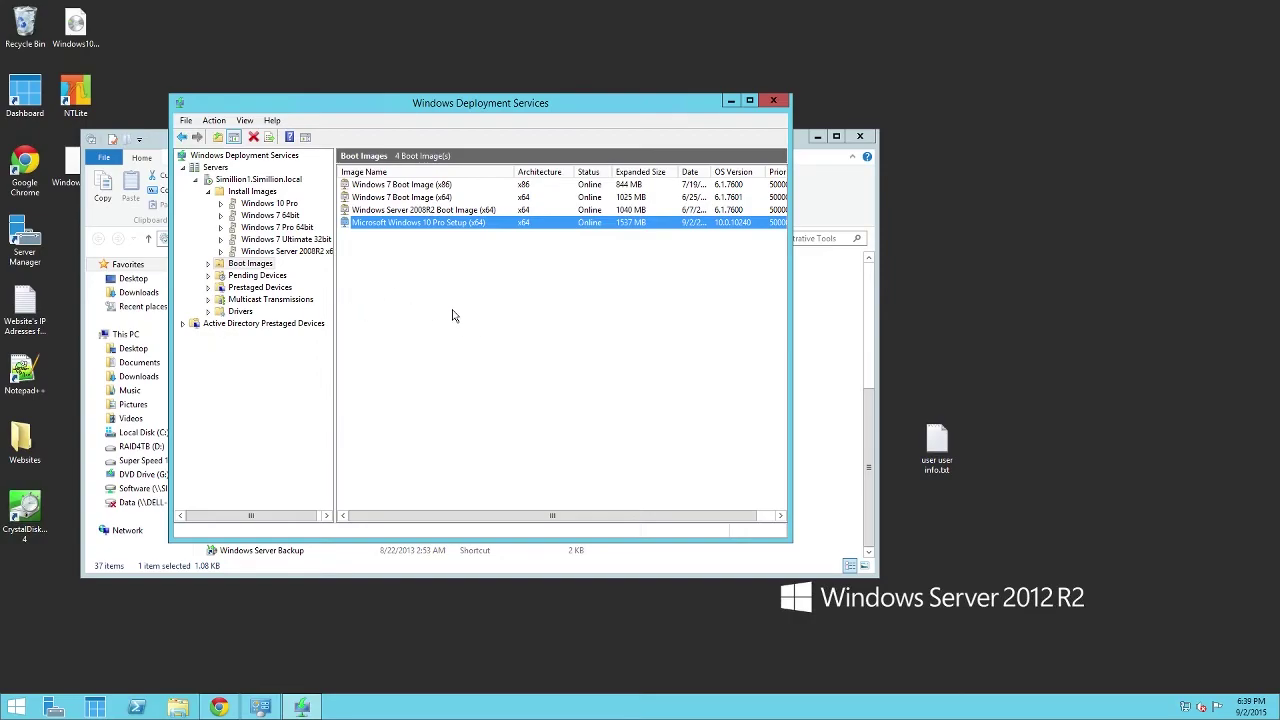
Step: Expand Drivers and open the x220 drivers group with its three Intel x64 packages
click(221, 315)
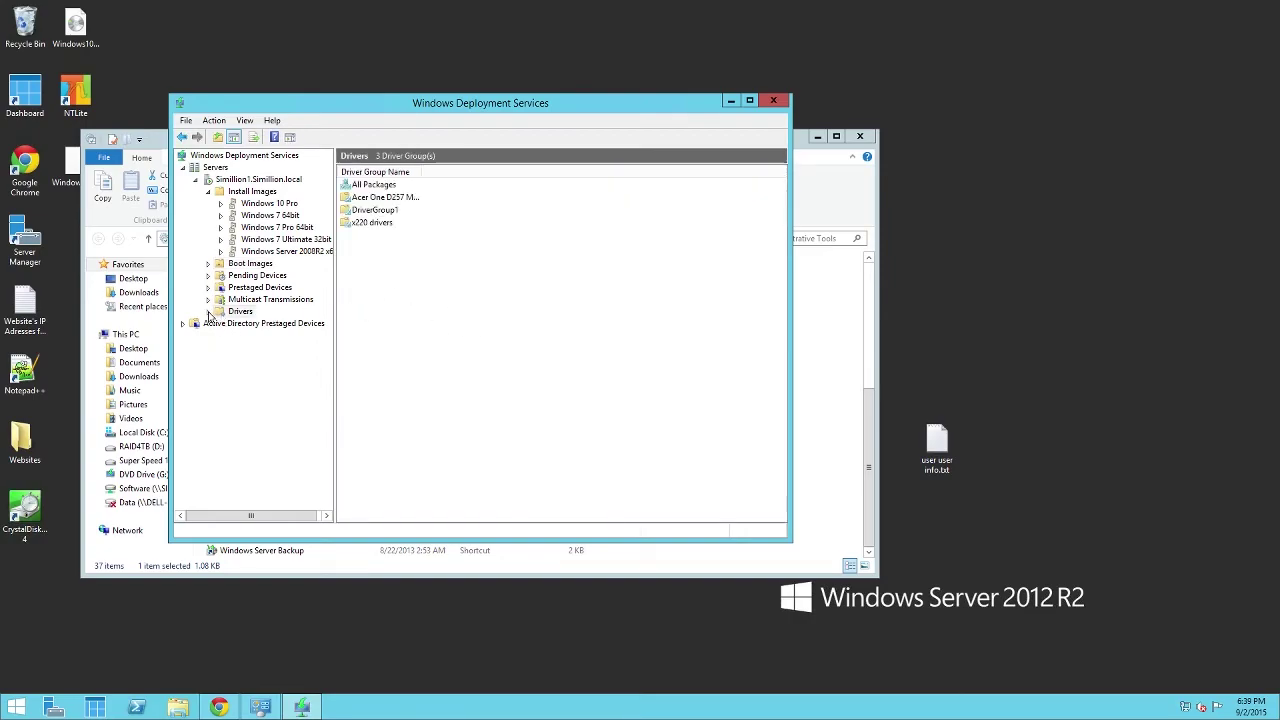
double_click(220, 315)
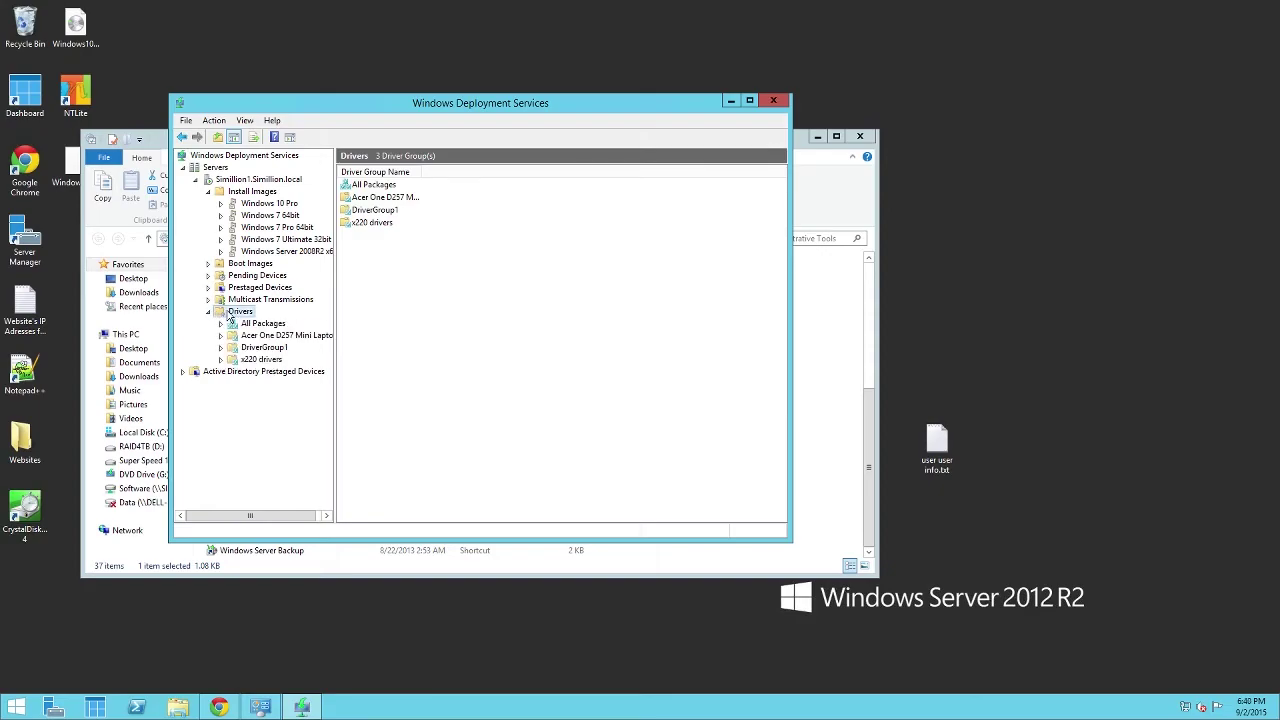
right_click(229, 317)
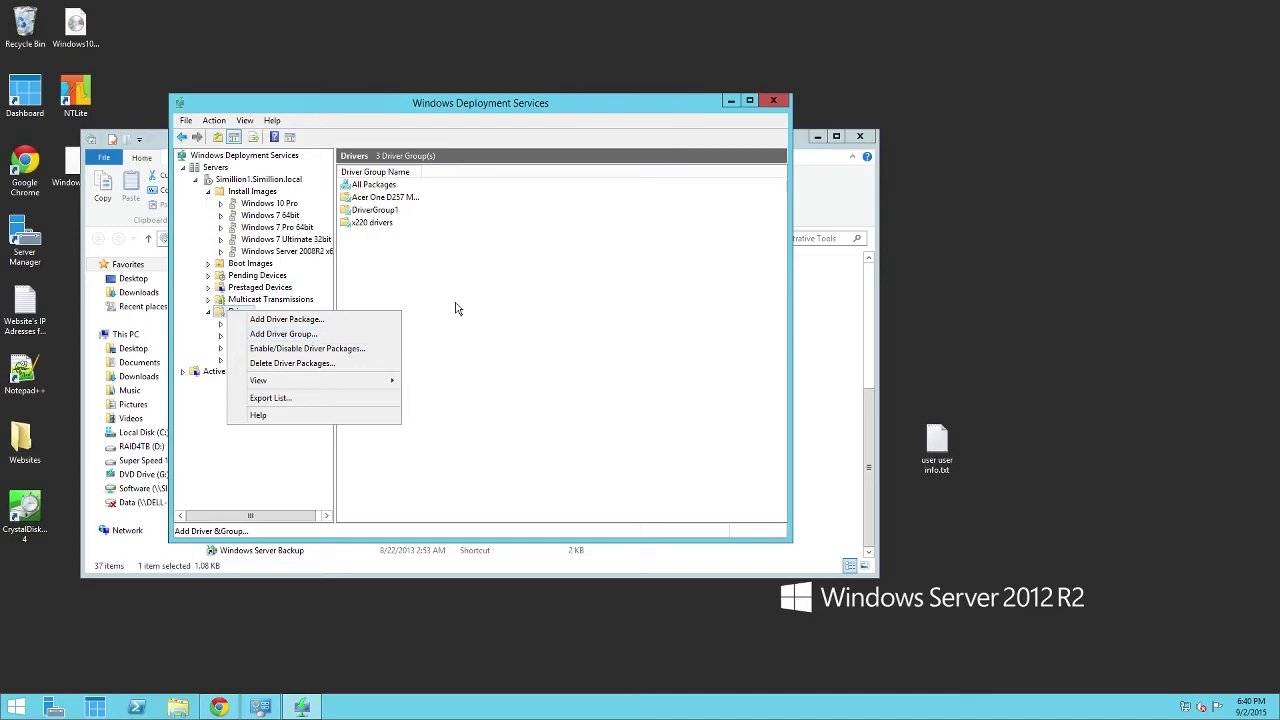
click(576, 397)
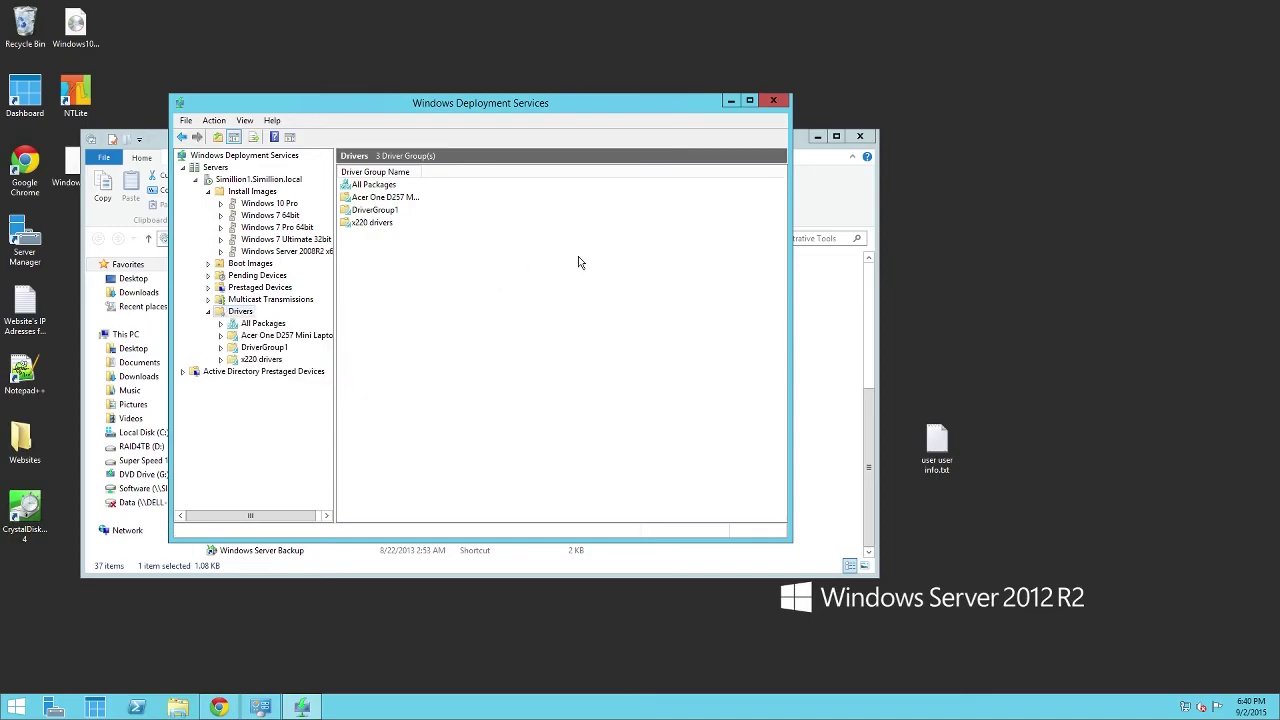
click(373, 224)
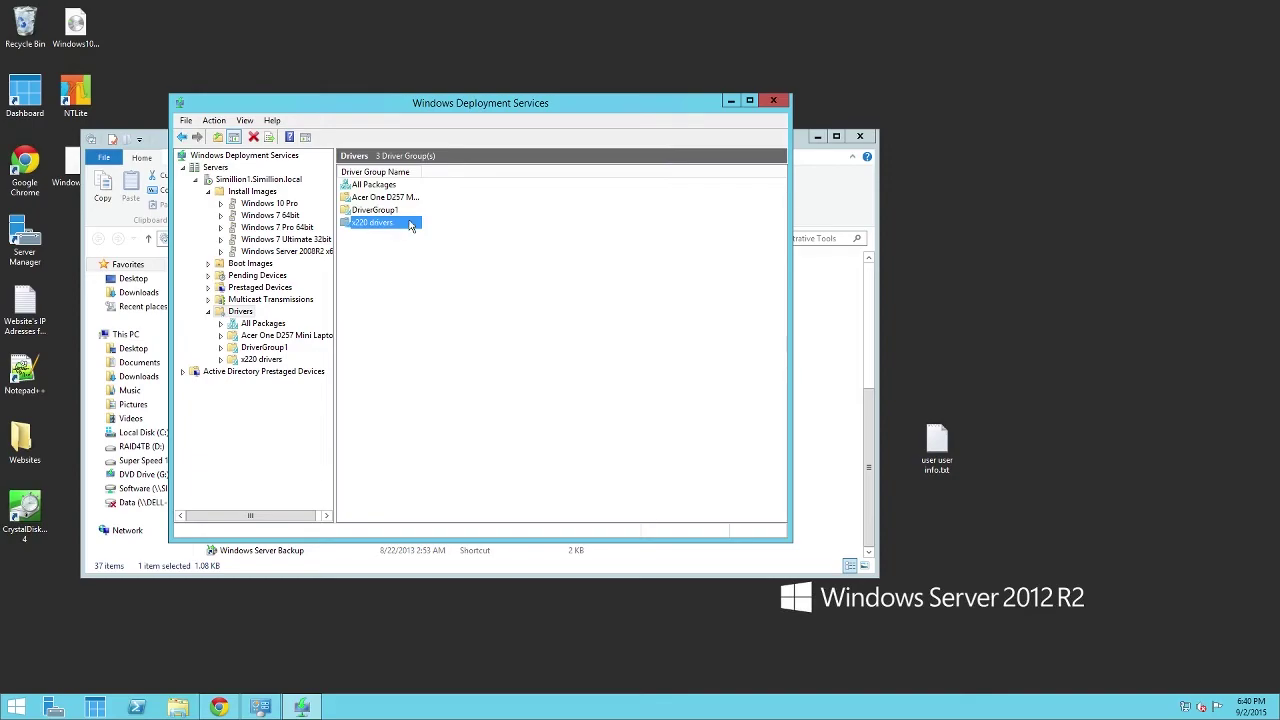
double_click(379, 225)
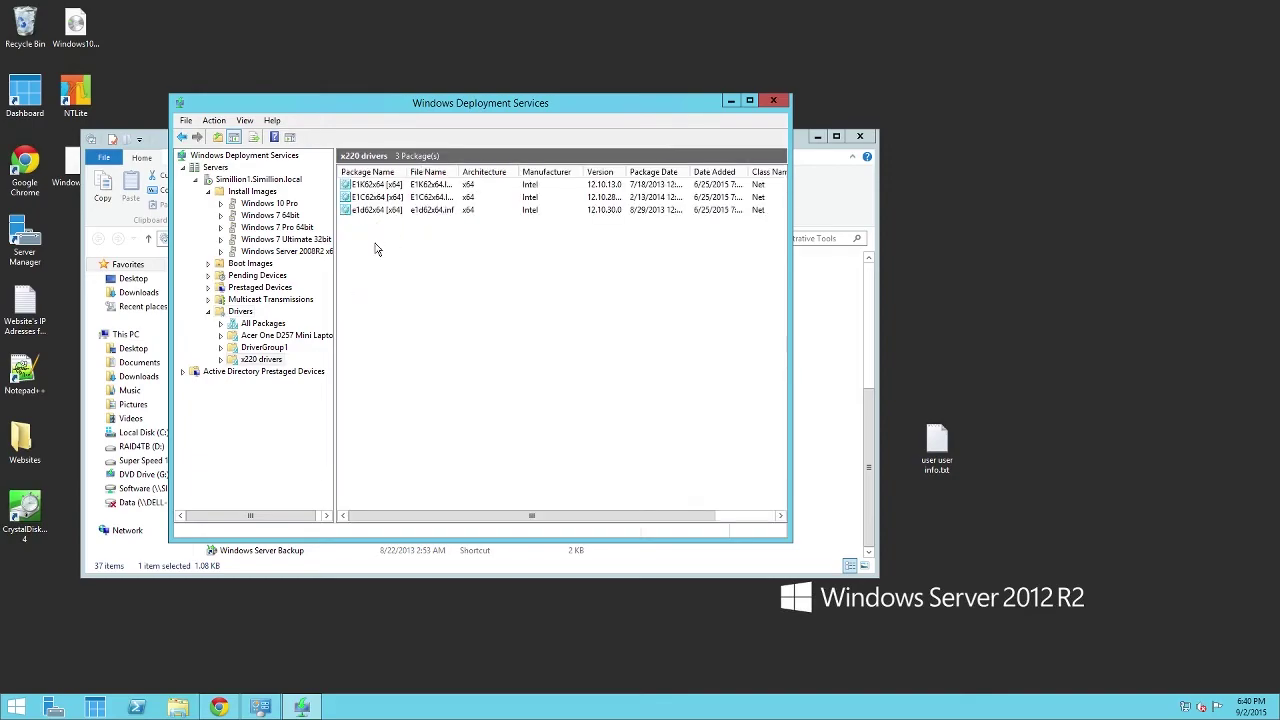